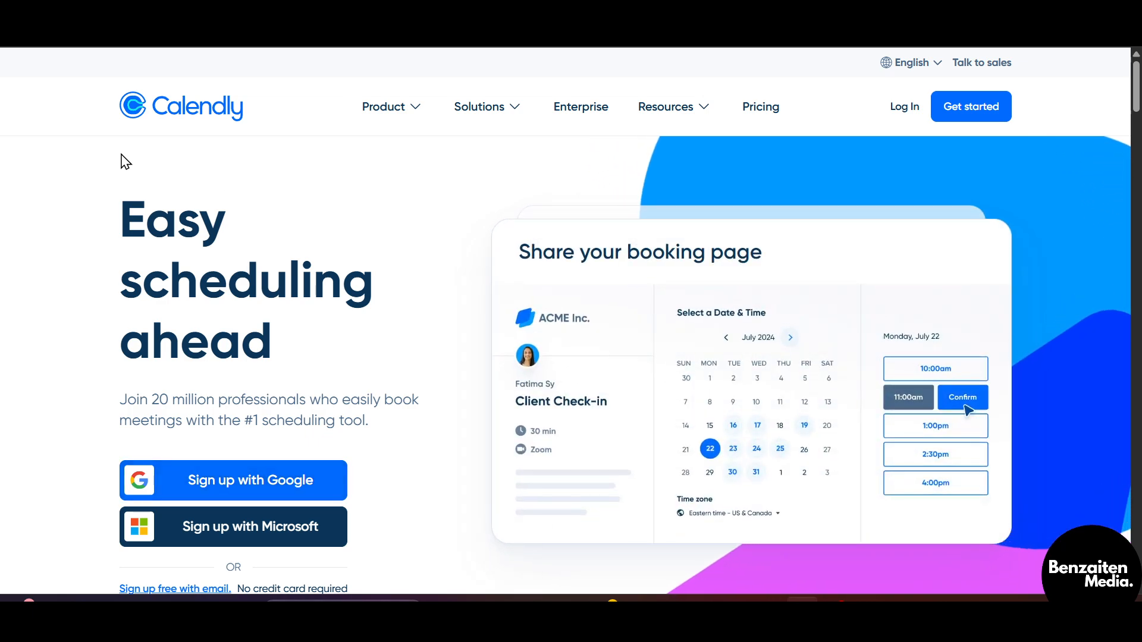
# - Open the Calendly website from the Google search results and look over its homepage sign-up options, product and solutions offerings
pyautogui.click(20, 45)
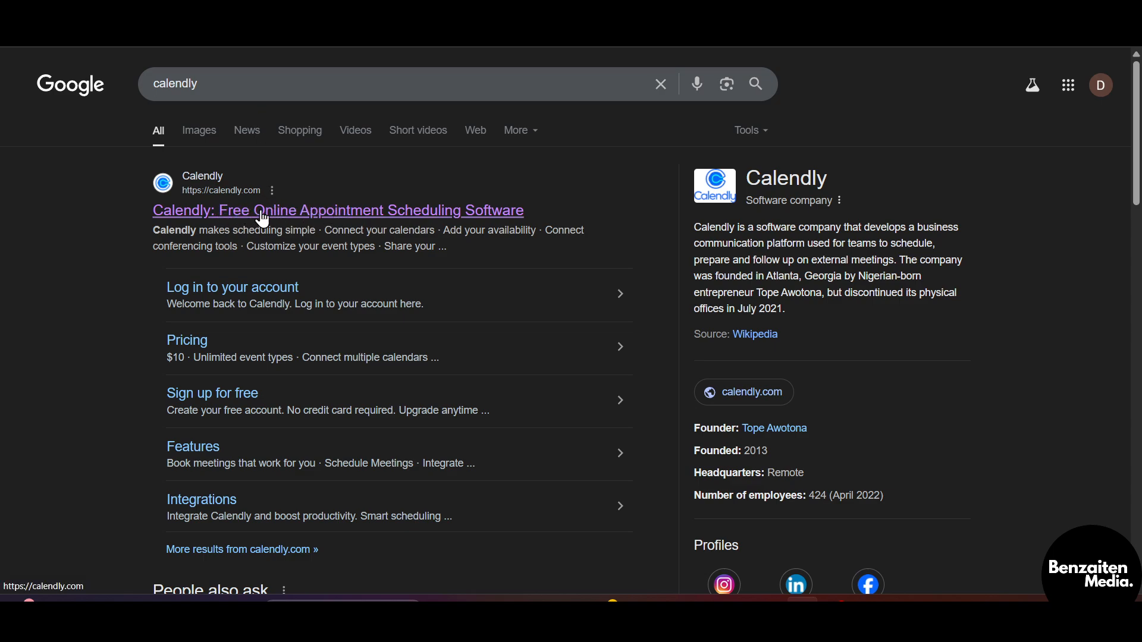
pyautogui.click(321, 221)
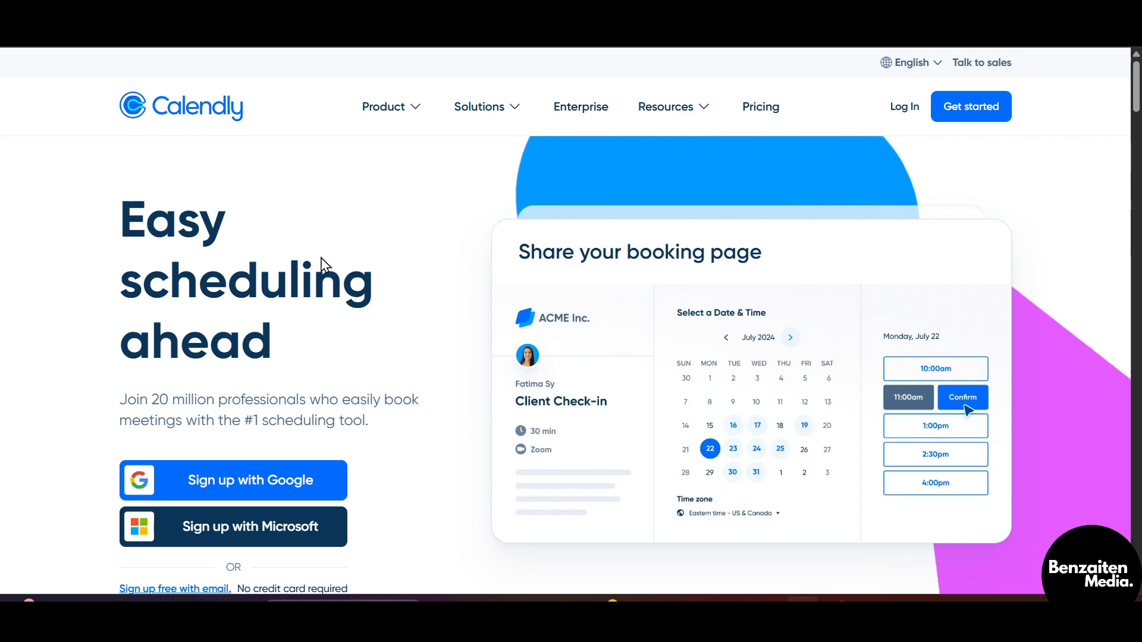
pyautogui.scroll(-2, 324, 285)
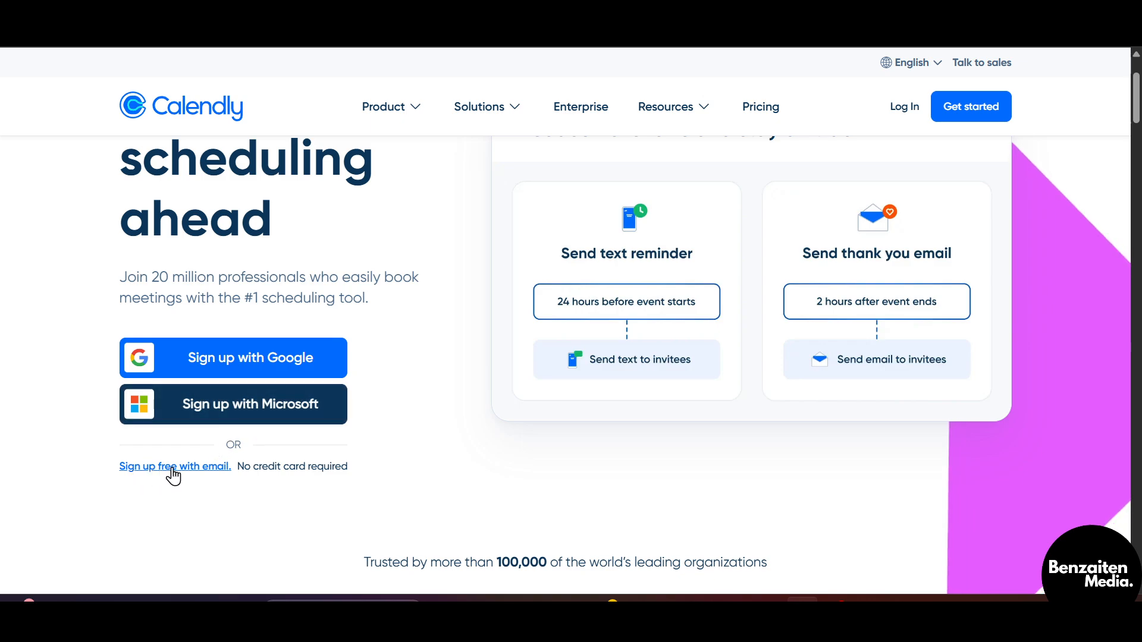
pyautogui.scroll(2, 672, 320)
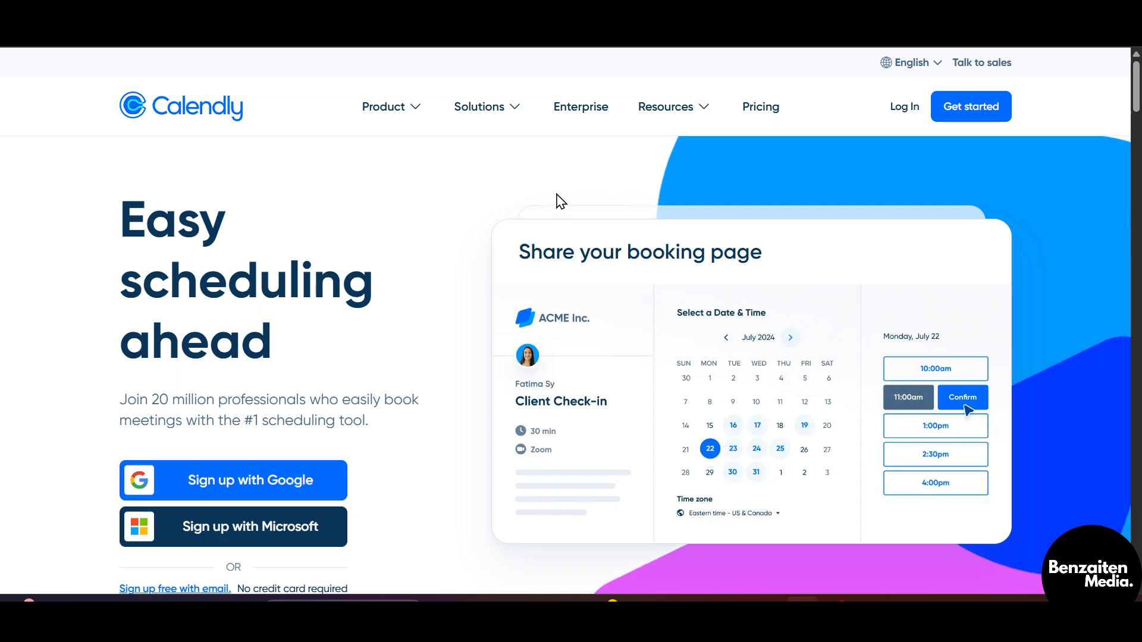
pyautogui.moveTo(384, 113)
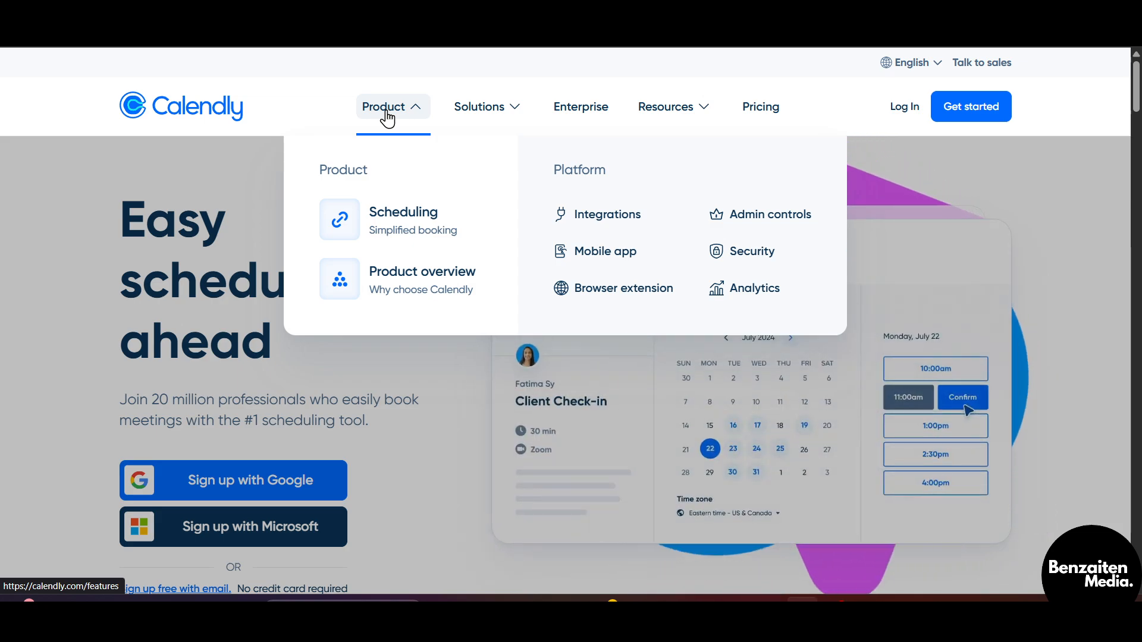
pyautogui.moveTo(482, 124)
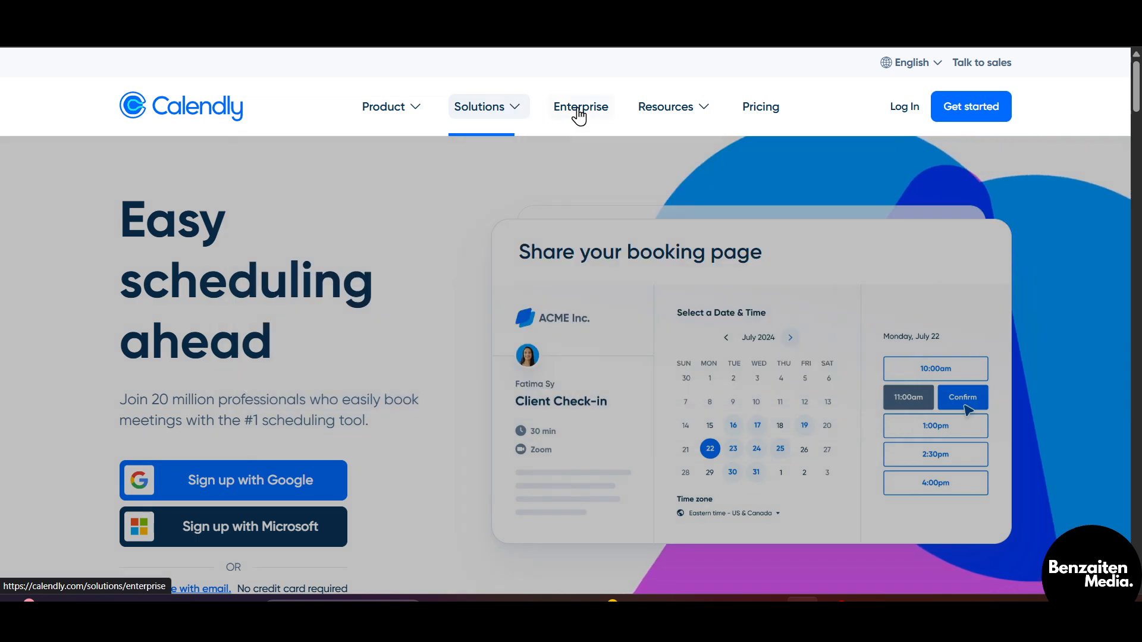
pyautogui.moveTo(656, 123)
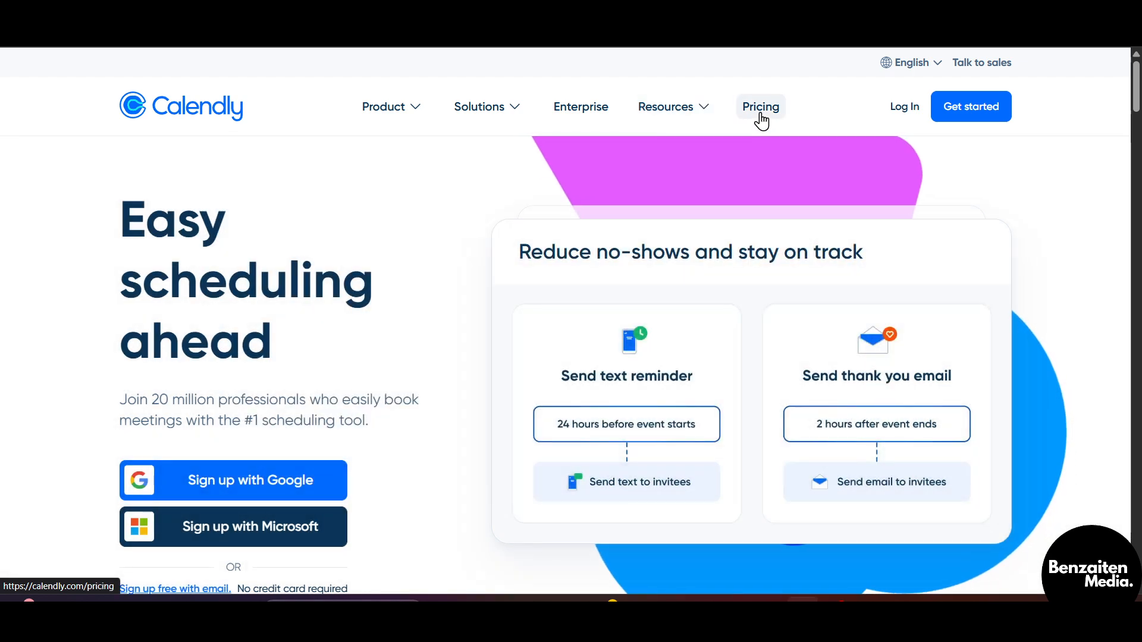
# - Go to the pricing page, compare the Free, Standard, Teams and Enterprise plans, and dismiss the chat prompt
pyautogui.click(761, 113)
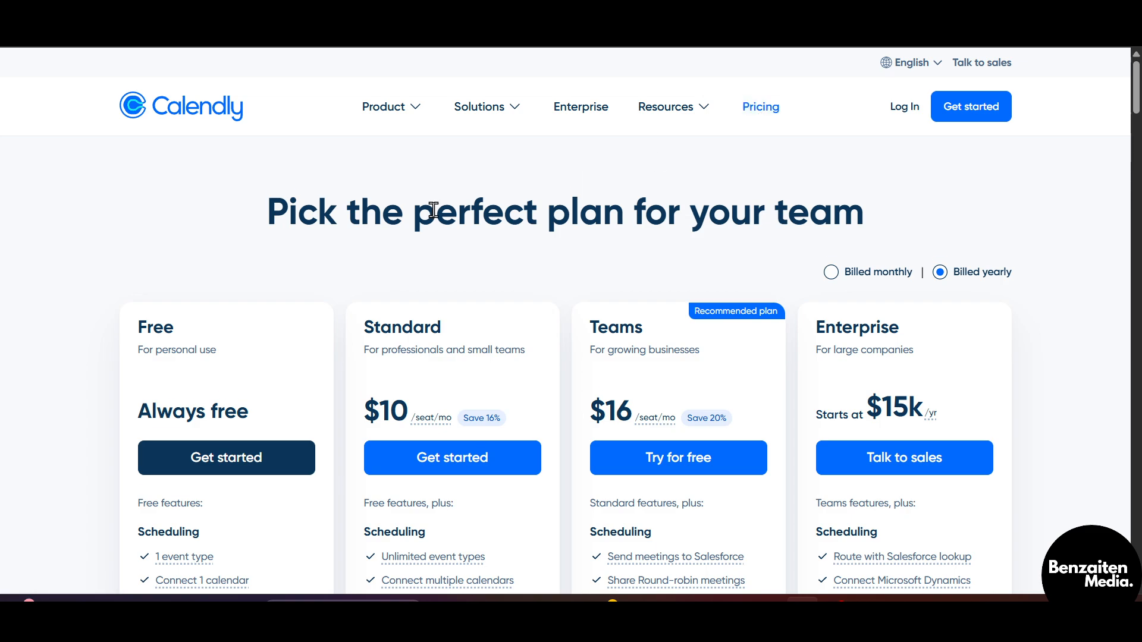
pyautogui.scroll(-1, 433, 209)
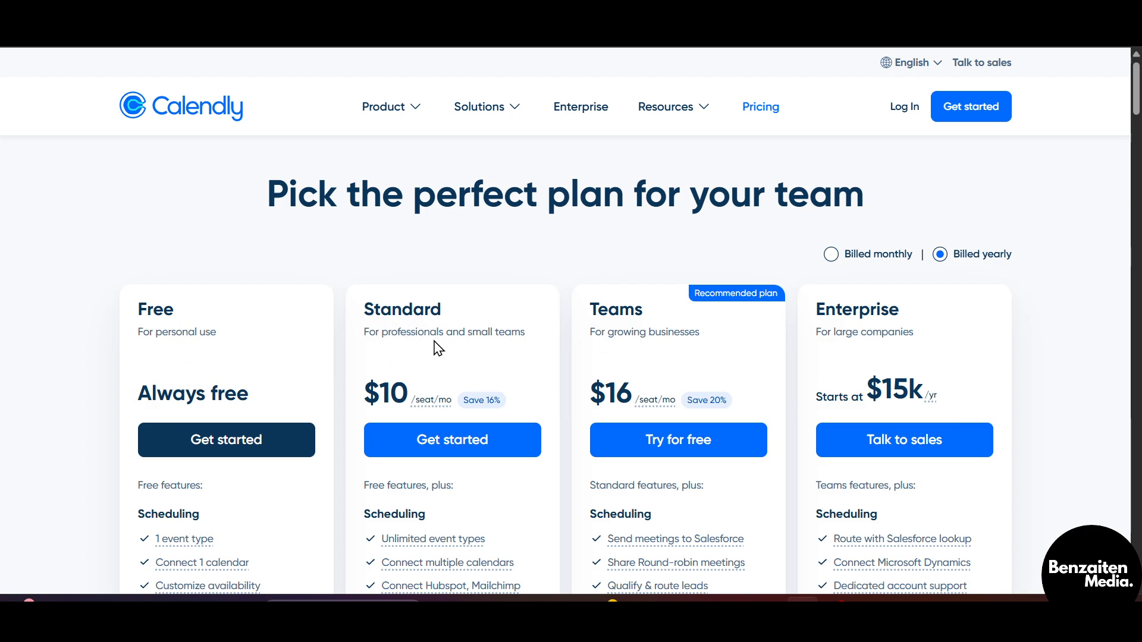
pyautogui.scroll(-2, 438, 348)
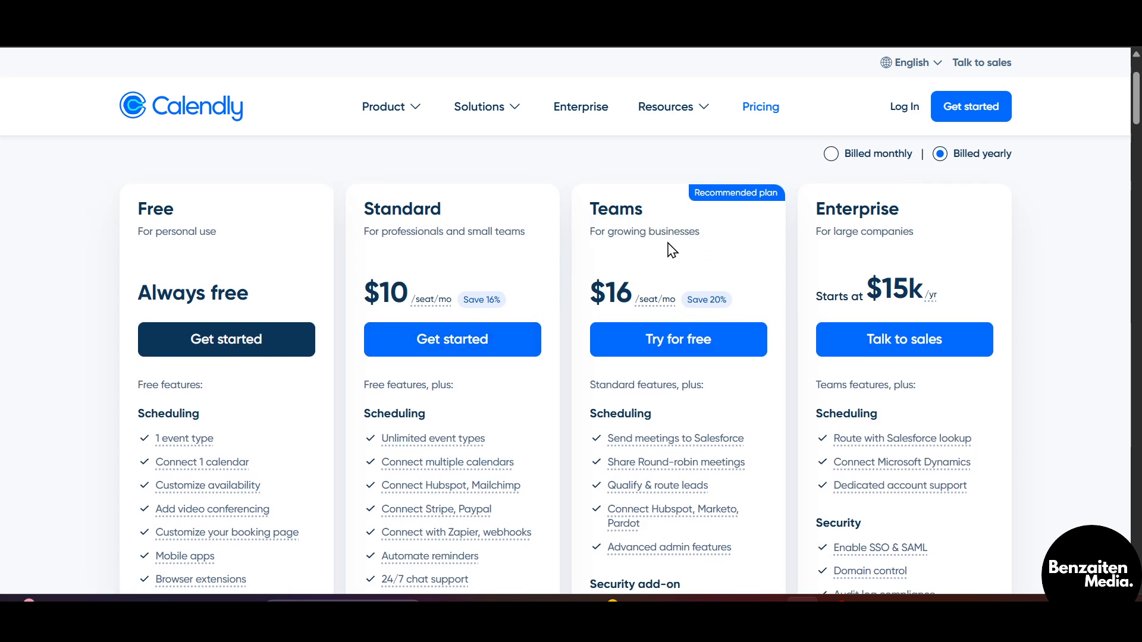
pyautogui.scroll(-1, 670, 250)
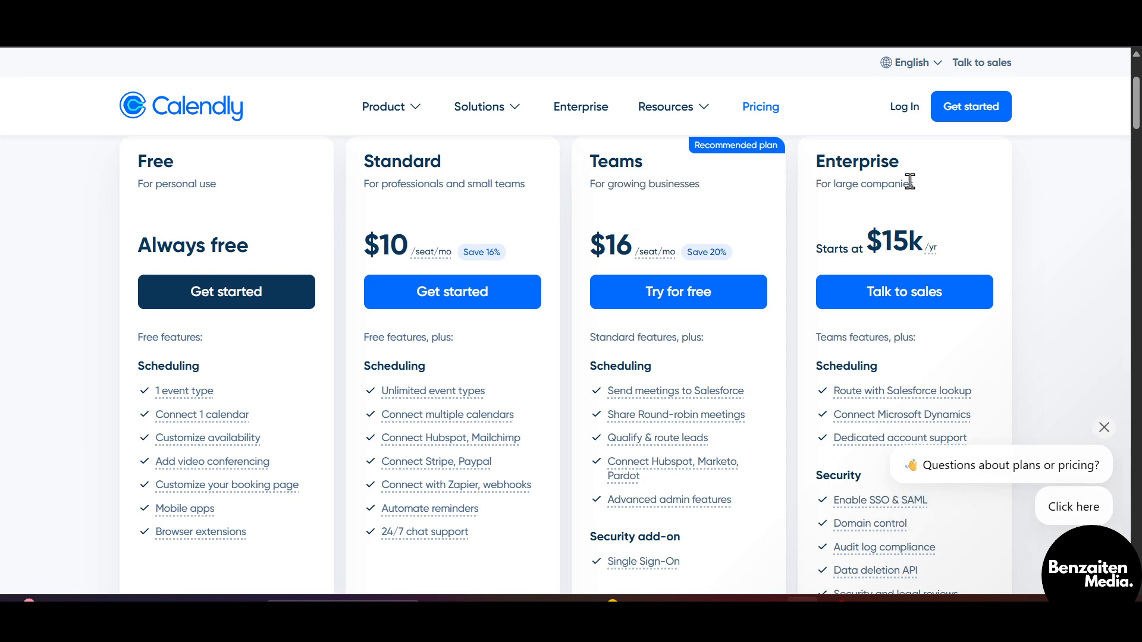
pyautogui.scroll(-1, 889, 230)
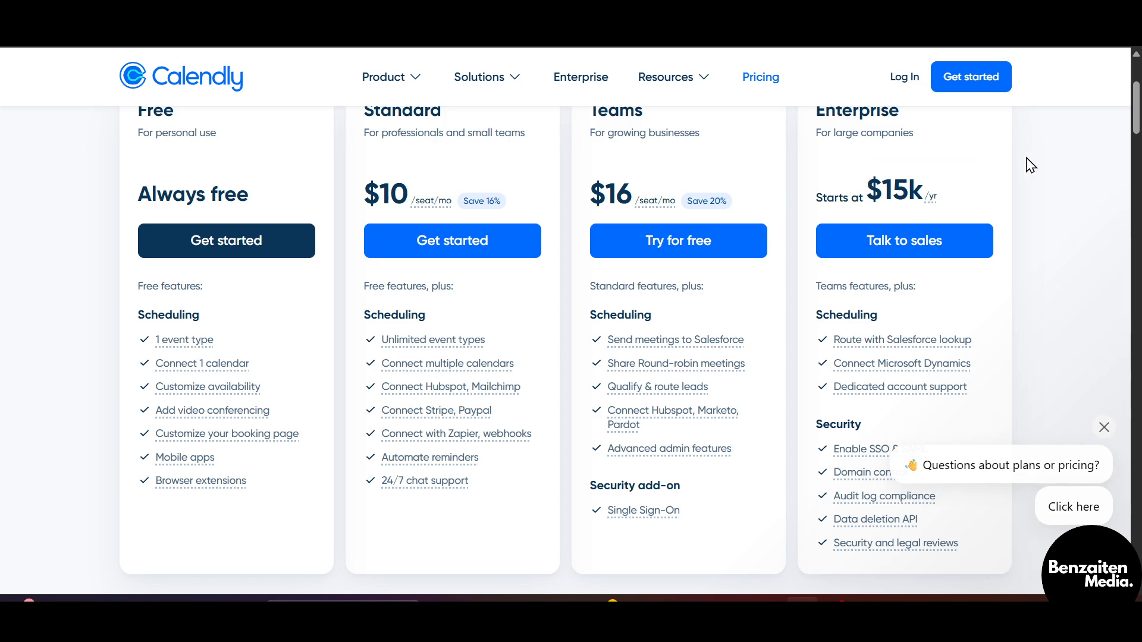
pyautogui.scroll(-1, 1030, 166)
pyautogui.scroll(1, 1030, 166)
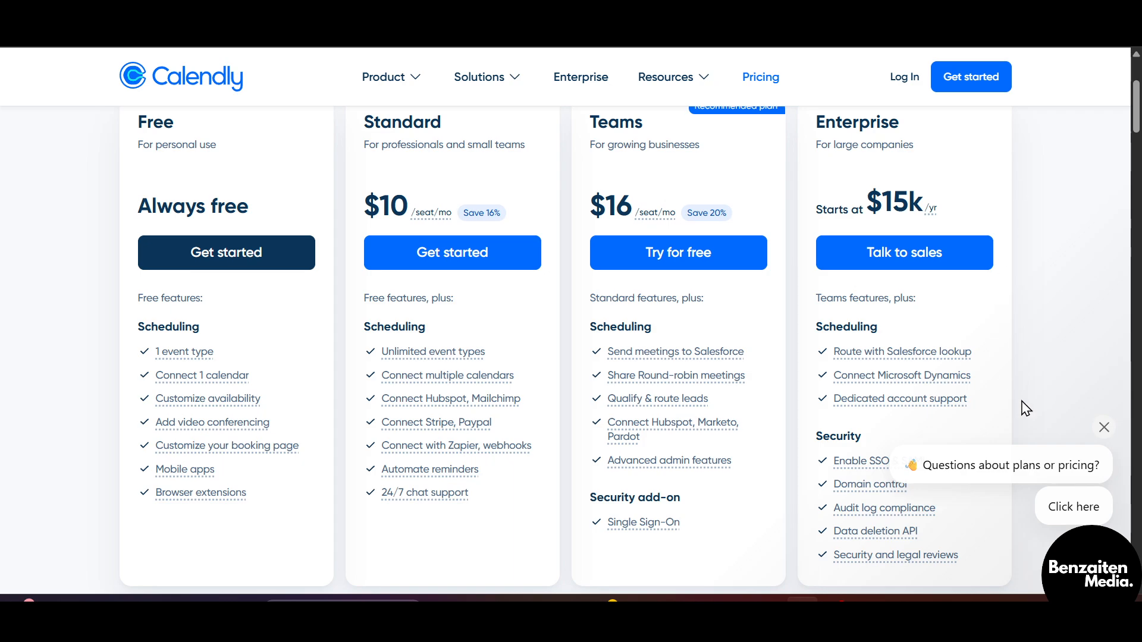
pyautogui.click(1103, 428)
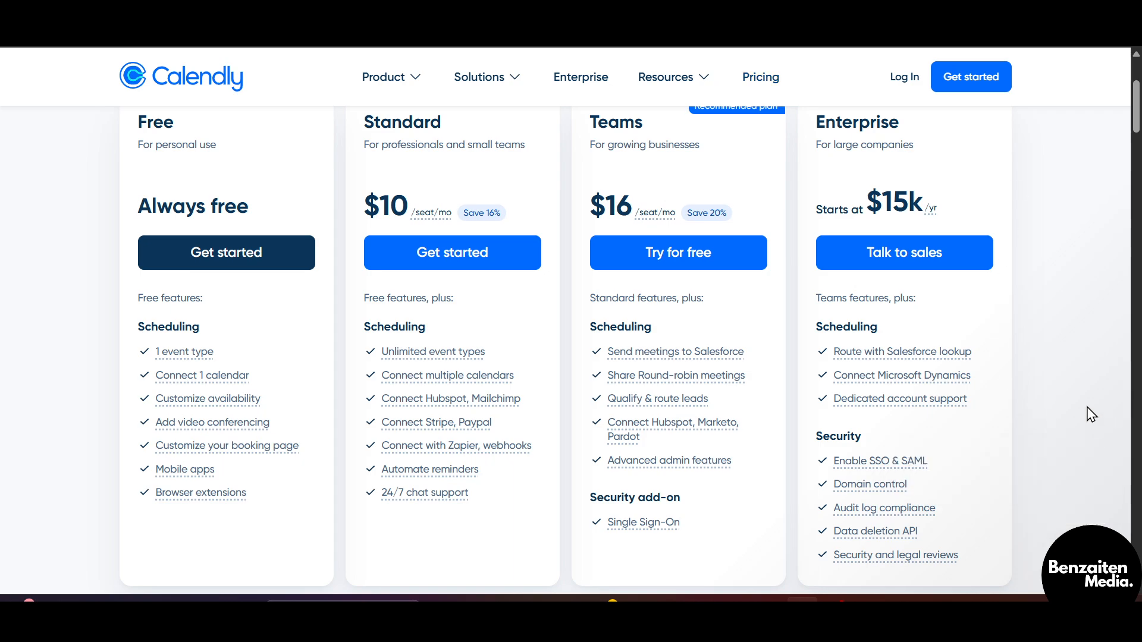
pyautogui.scroll(1, 1091, 415)
pyautogui.scroll(-1, 1091, 415)
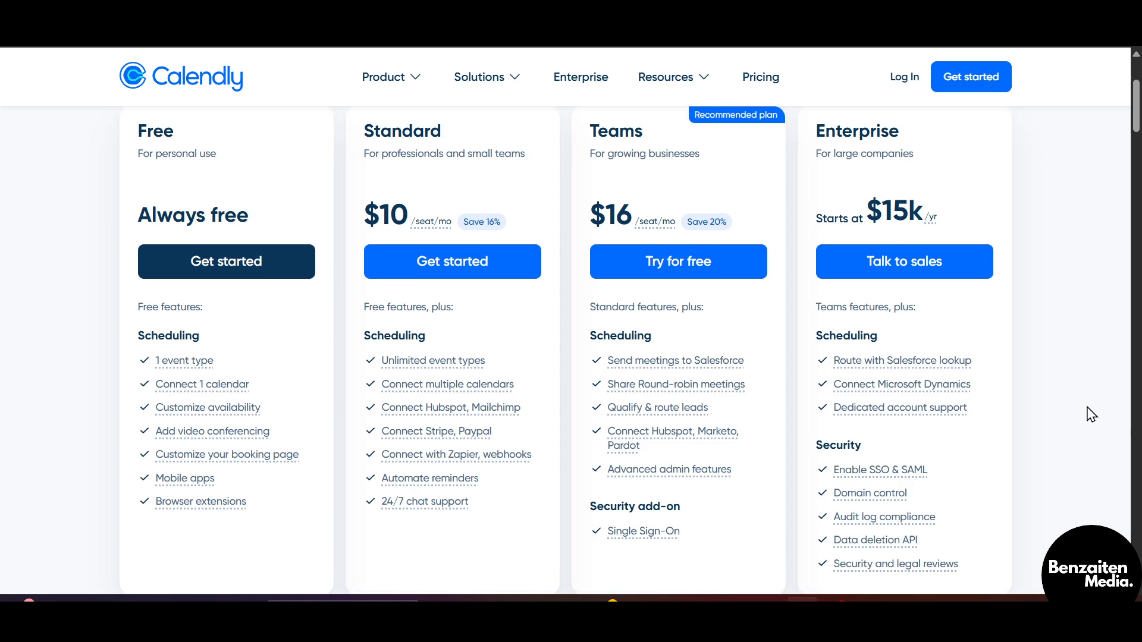
pyautogui.scroll(3, 1091, 414)
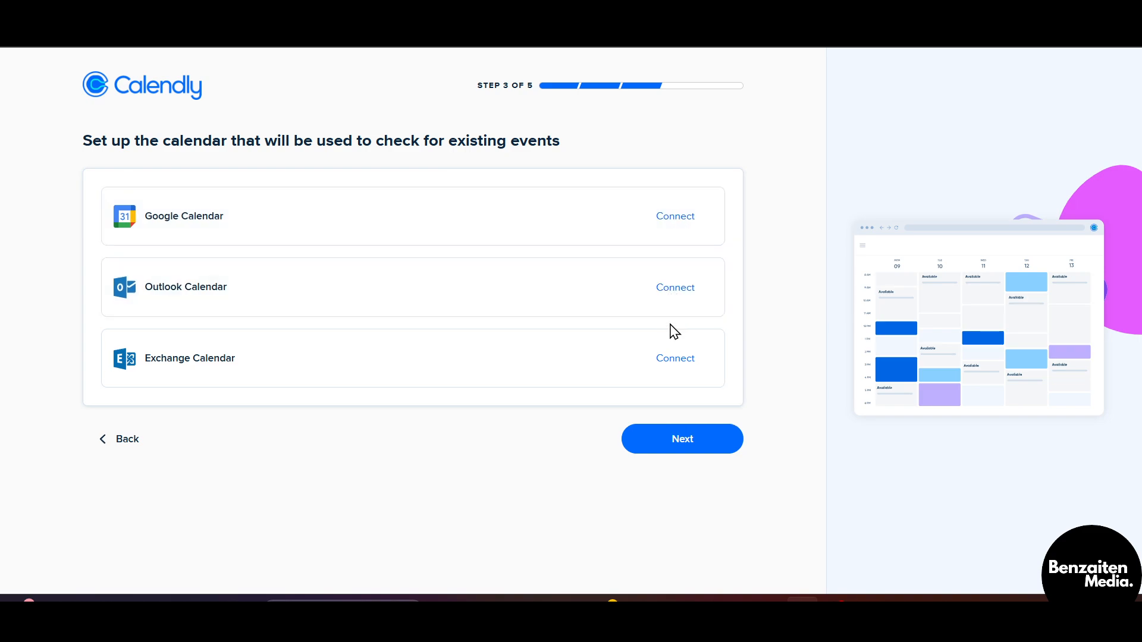
# - Complete the remaining onboarding without connecting a calendar, keeping the default weekly hours and time zone and choosing no meeting location
pyautogui.click(688, 441)
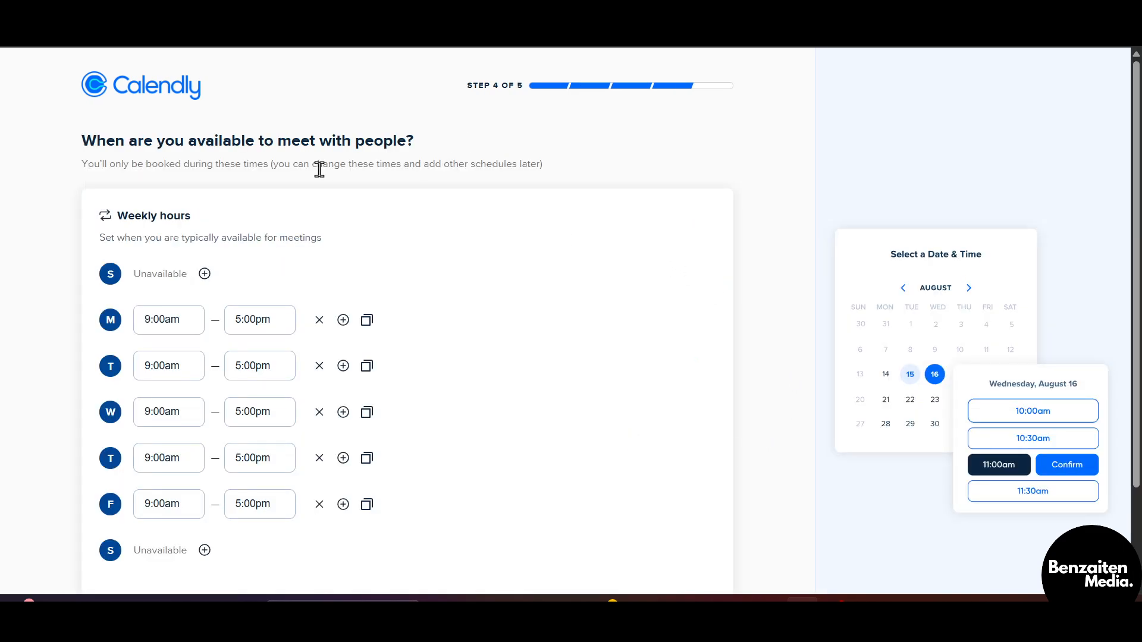
pyautogui.scroll(-2, 598, 355)
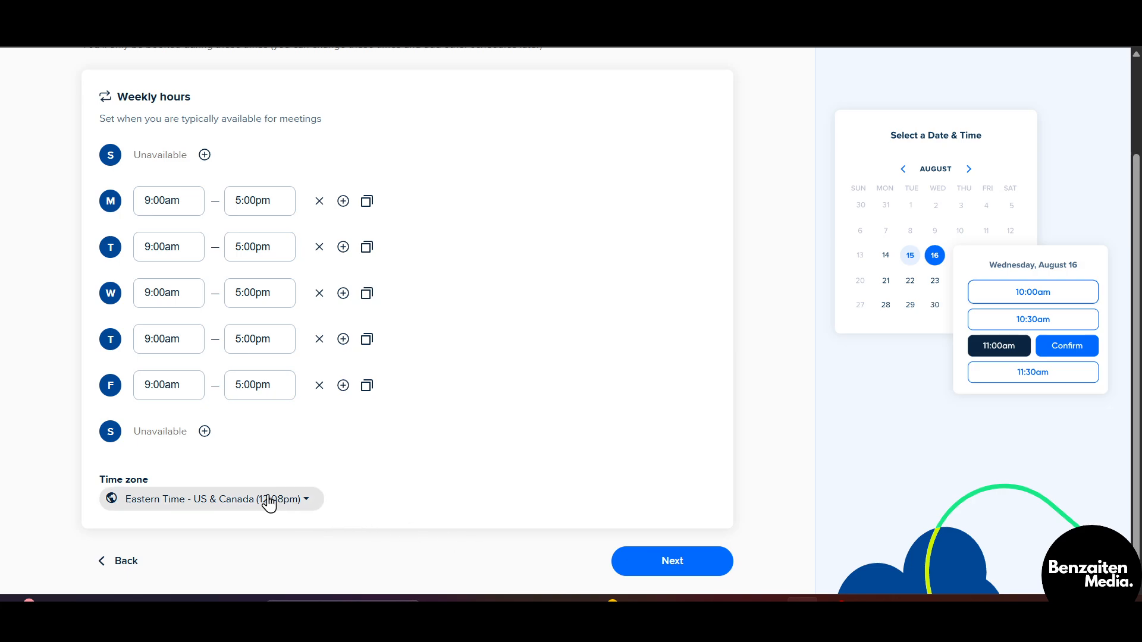
pyautogui.click(685, 571)
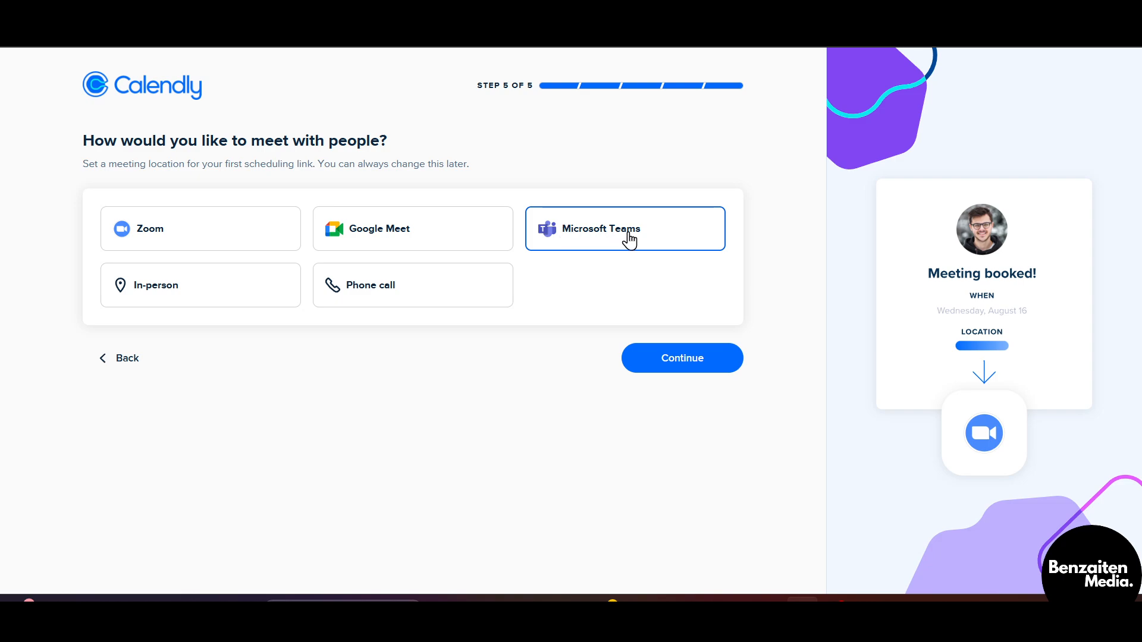
pyautogui.click(684, 366)
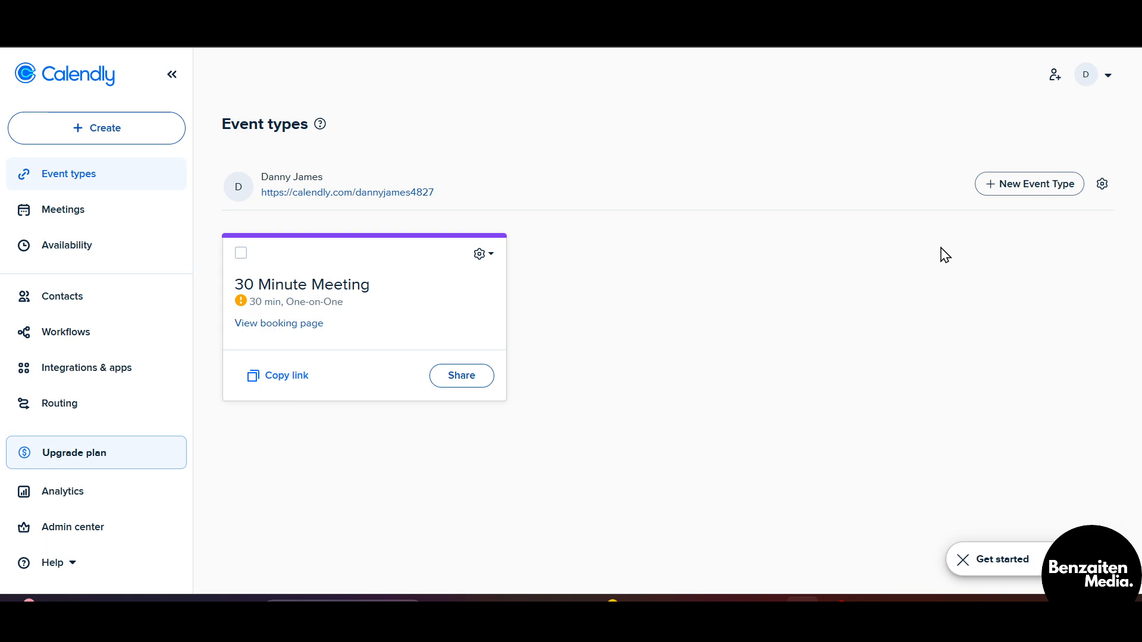
# - Create a new one-on-one event type and name it "Demo meeting"
pyautogui.click(1032, 185)
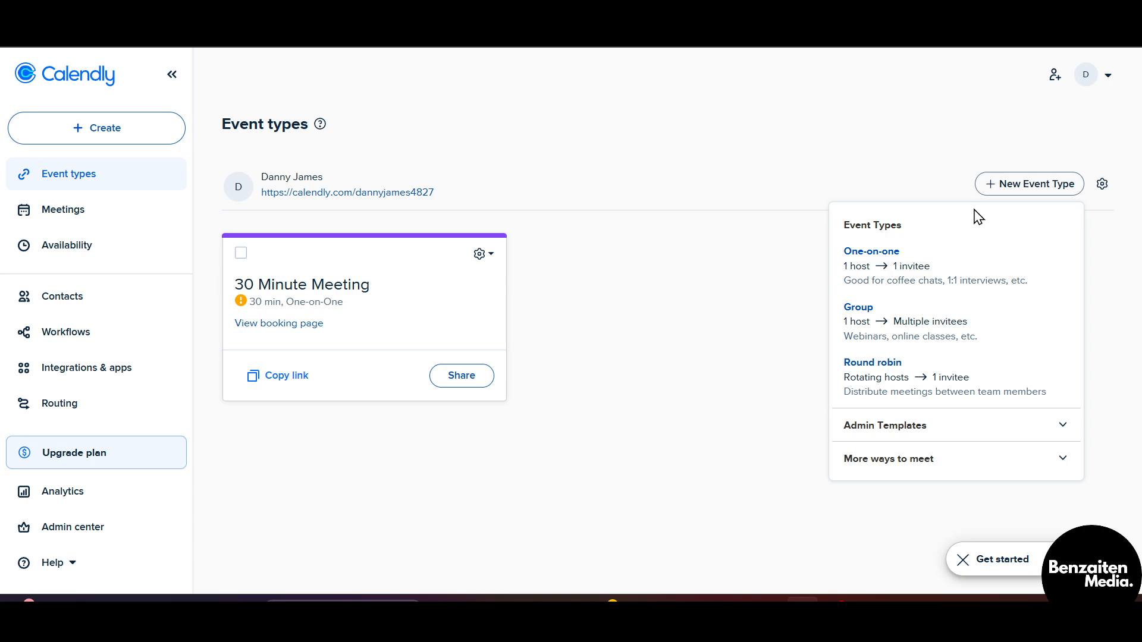
pyautogui.click(925, 288)
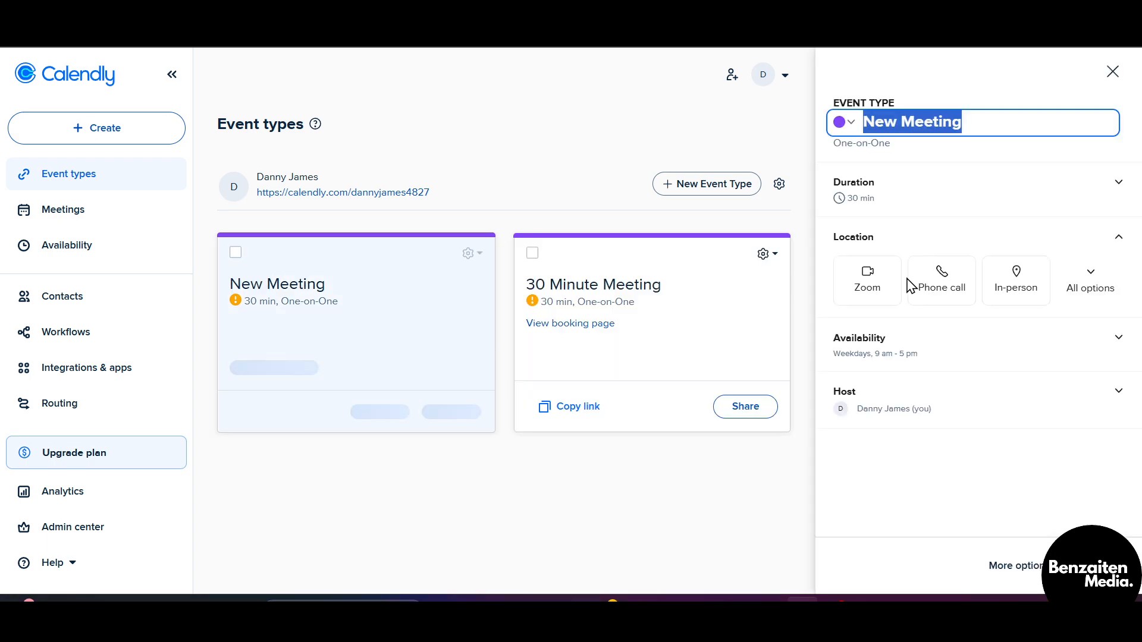
pyautogui.press('BackSpace')
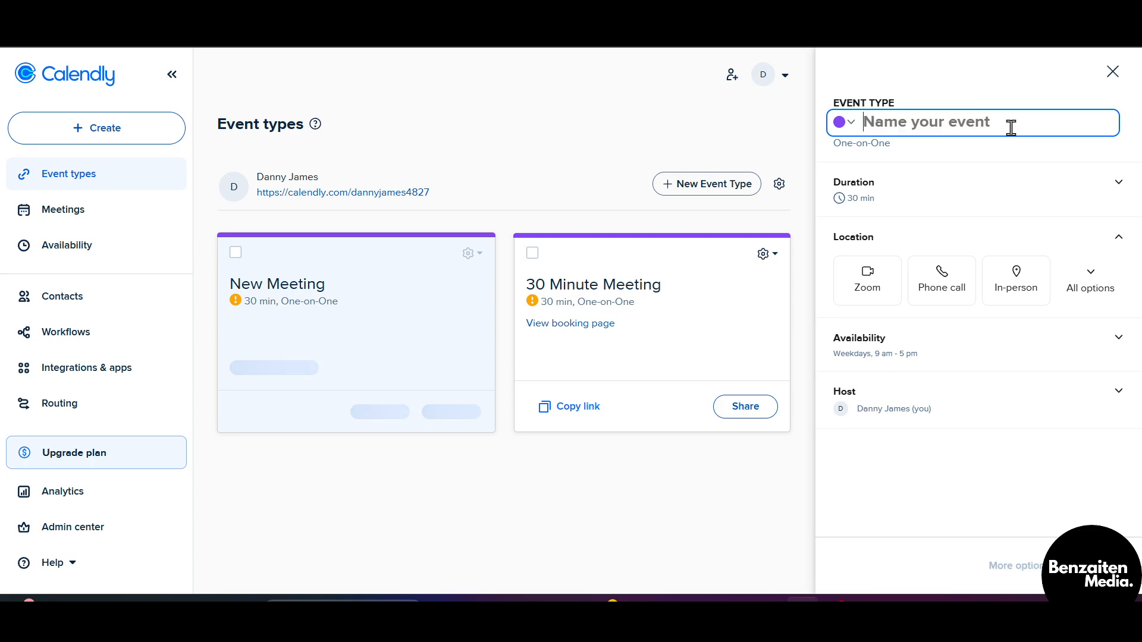
pyautogui.write('De')
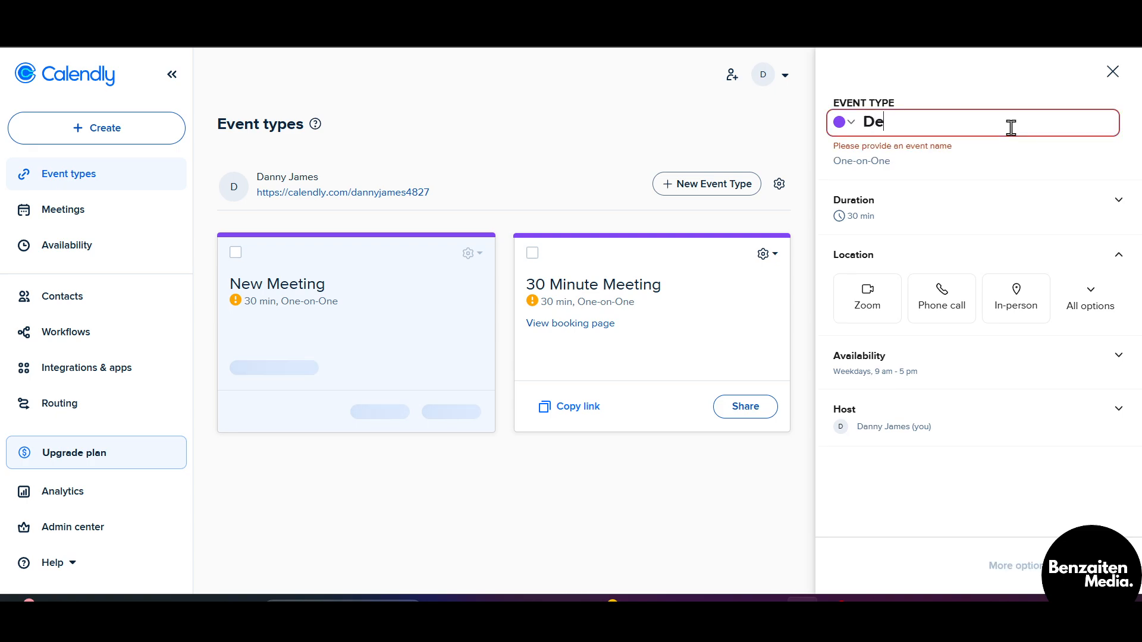
pyautogui.write('mo meeting')
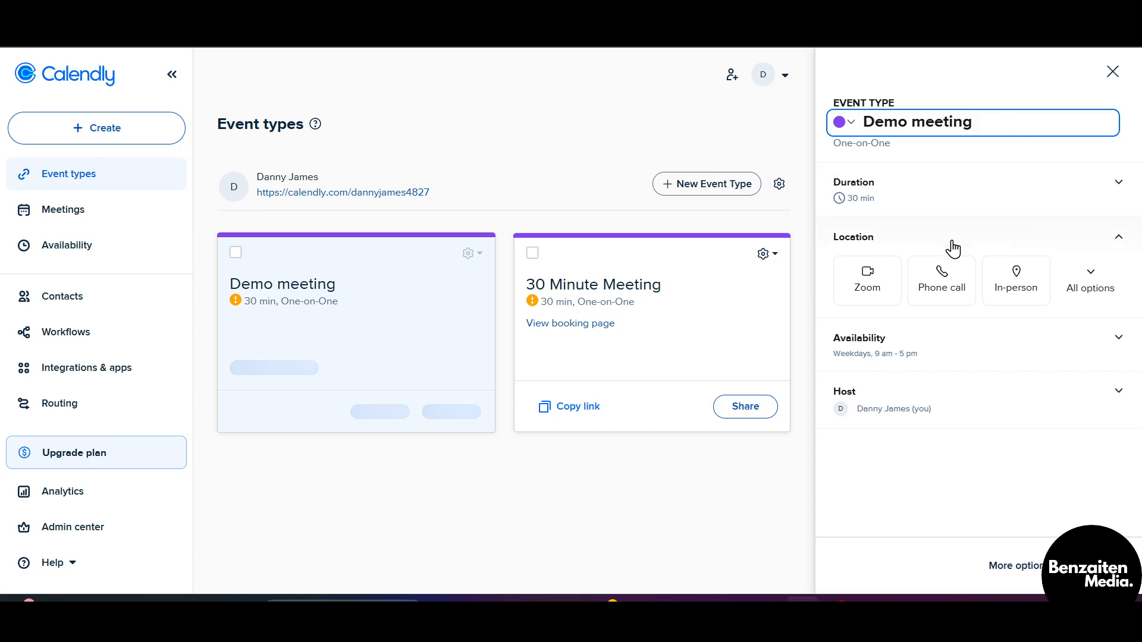
# - Try In-person and Zoom as the Demo meeting's location, clearing each choice again
pyautogui.click(1071, 290)
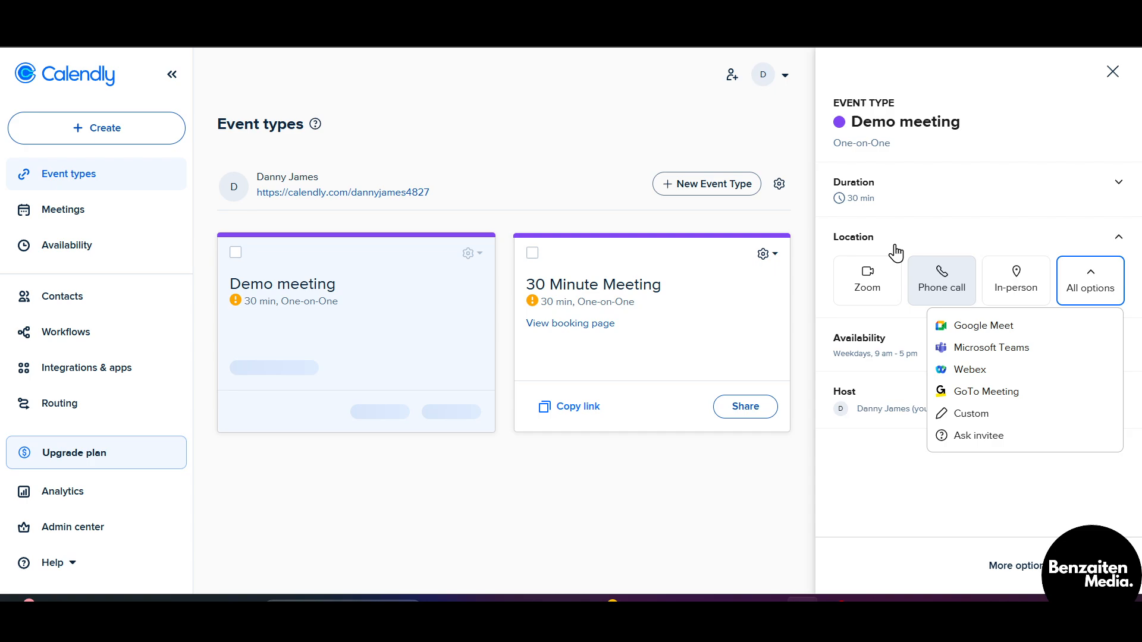
pyautogui.click(1023, 289)
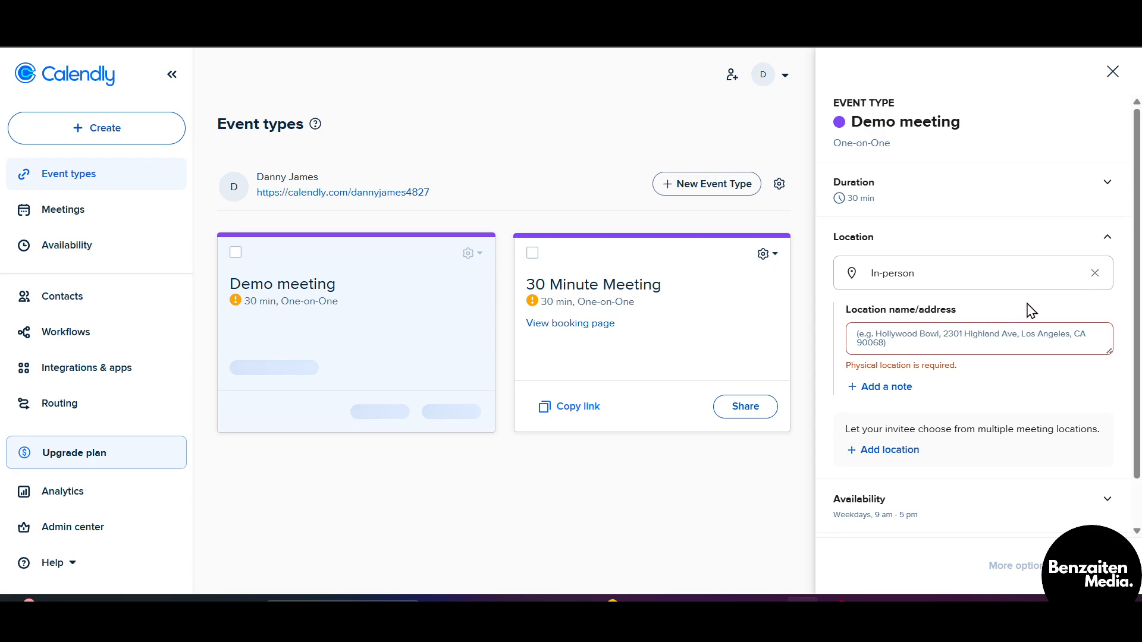
pyautogui.click(1094, 274)
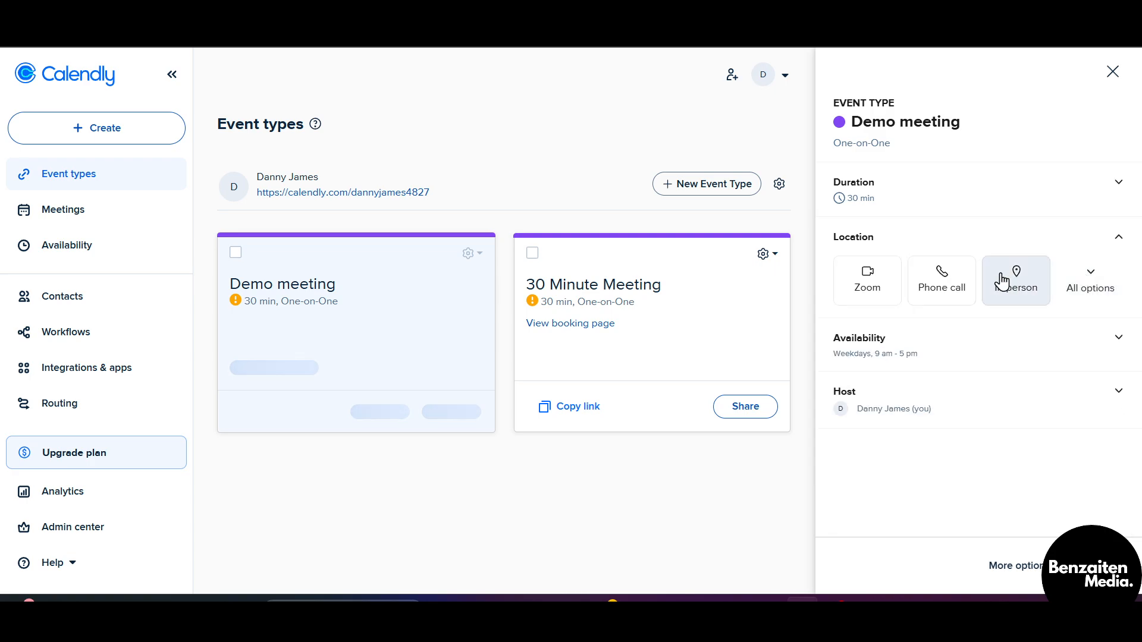
pyautogui.click(856, 298)
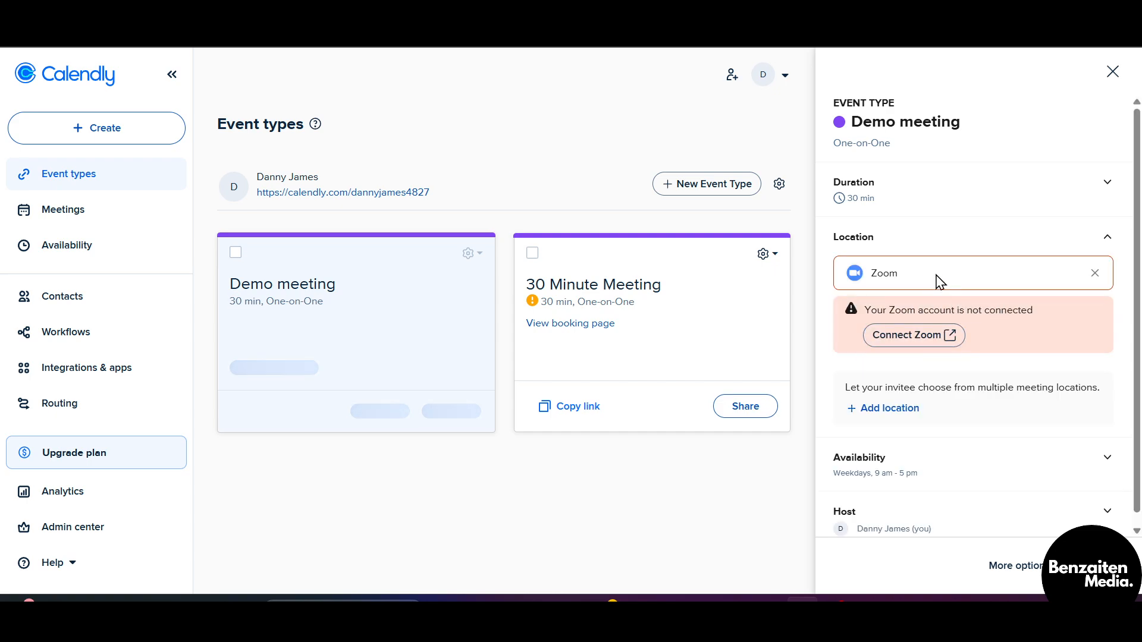
pyautogui.click(1094, 273)
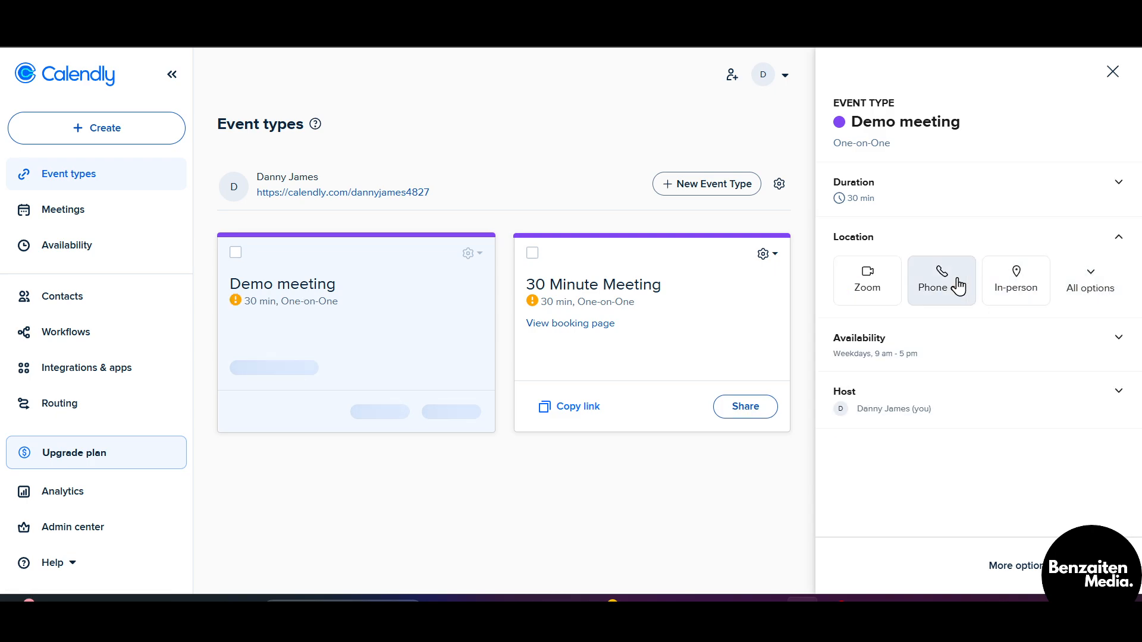
# - Expand the Demo meeting's availability settings and examine its scheduling date range, minimum notice and weekly hours
pyautogui.click(1029, 351)
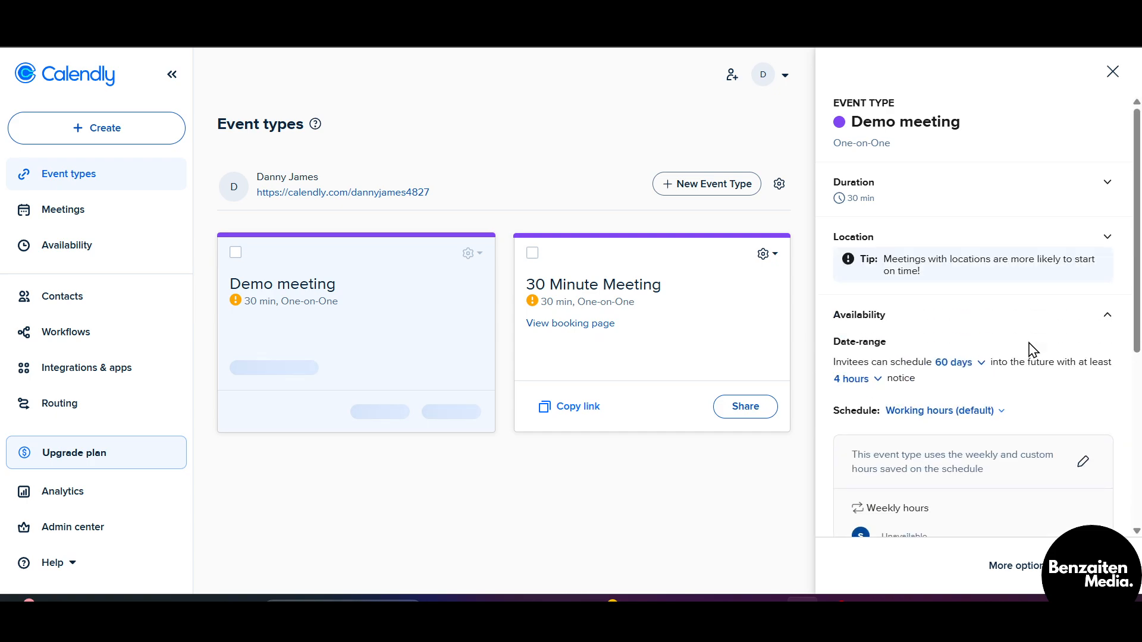
pyautogui.scroll(-1, 1032, 349)
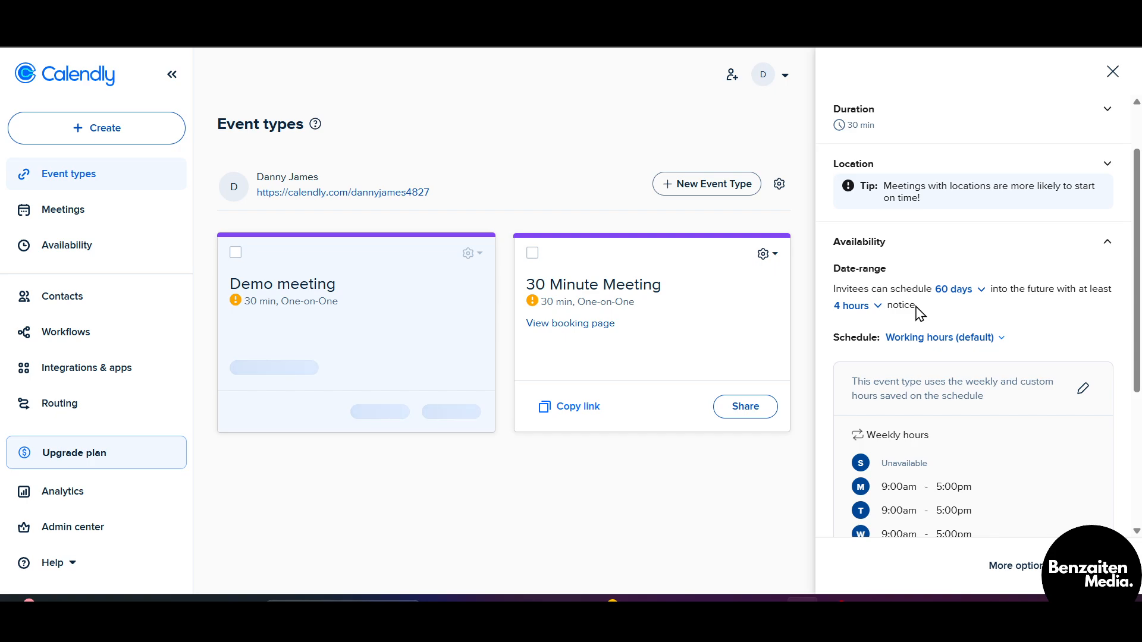
pyautogui.click(959, 292)
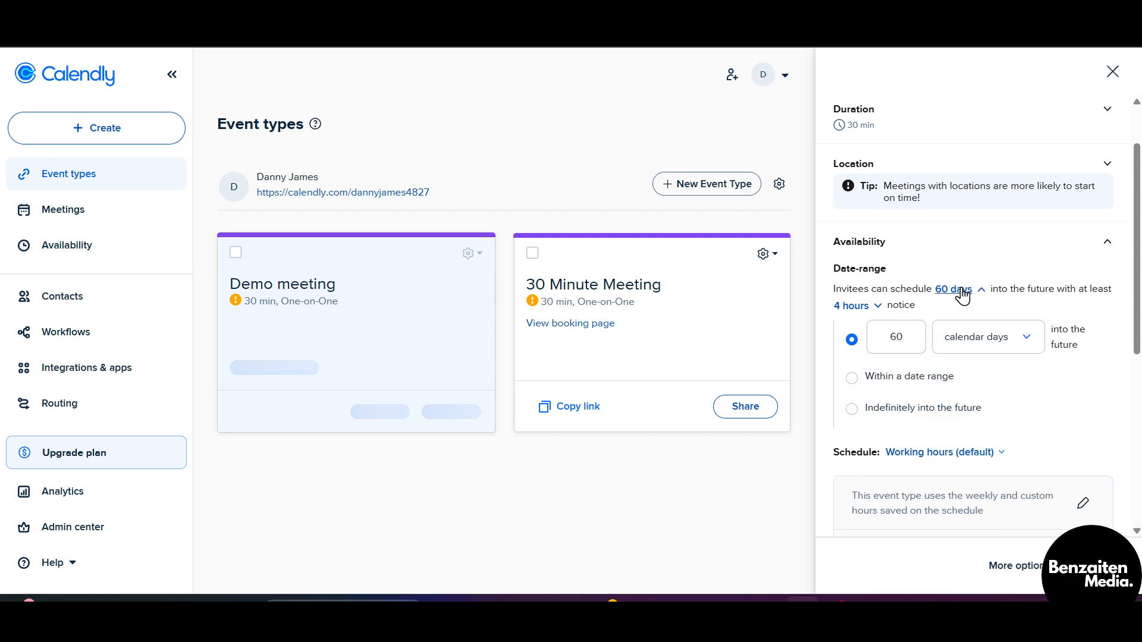
pyautogui.click(960, 290)
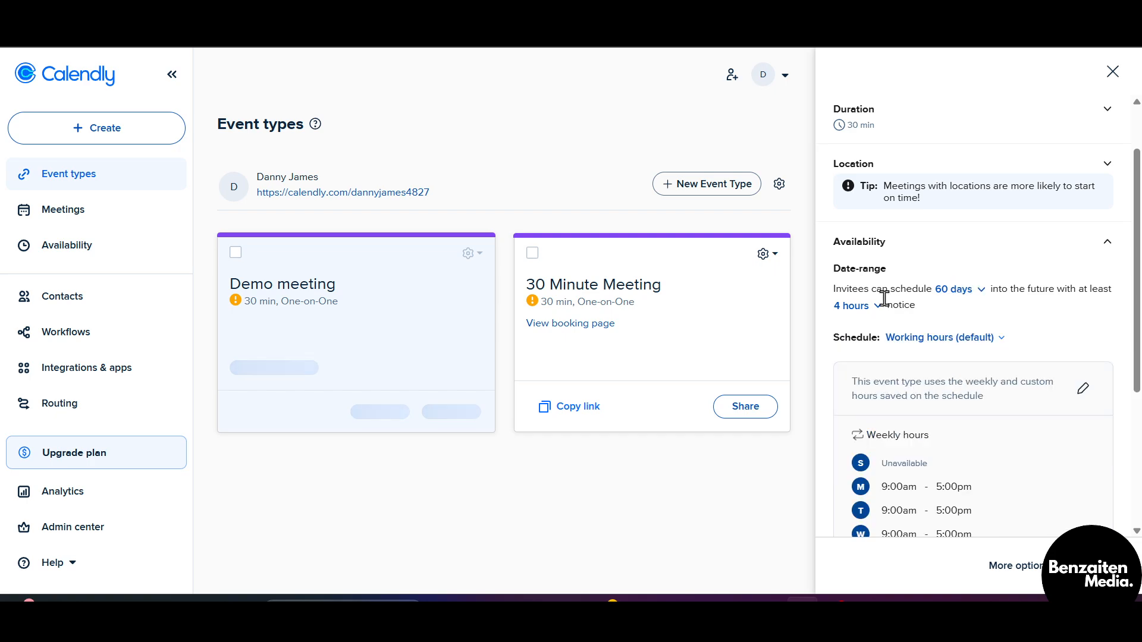
pyautogui.click(855, 308)
pyautogui.click(854, 308)
pyautogui.scroll(-1, 986, 378)
pyautogui.scroll(-2, 986, 378)
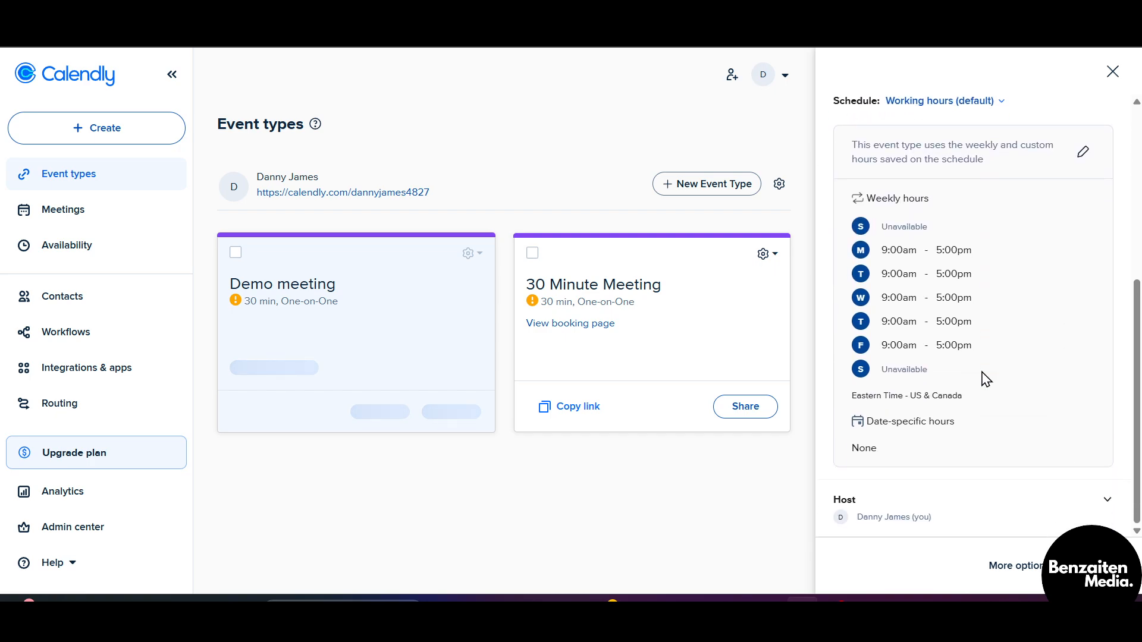
# - Examine the Demo meeting's host choices, keep the current host and open the event type's additional options
pyautogui.click(1032, 501)
pyautogui.click(1011, 431)
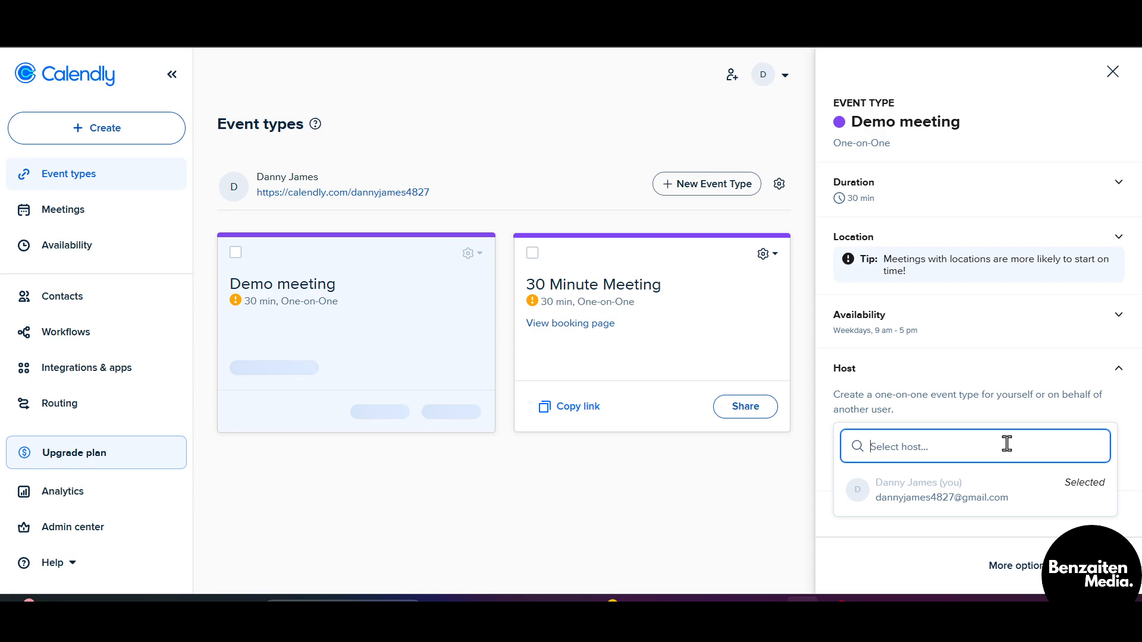
pyautogui.click(1011, 569)
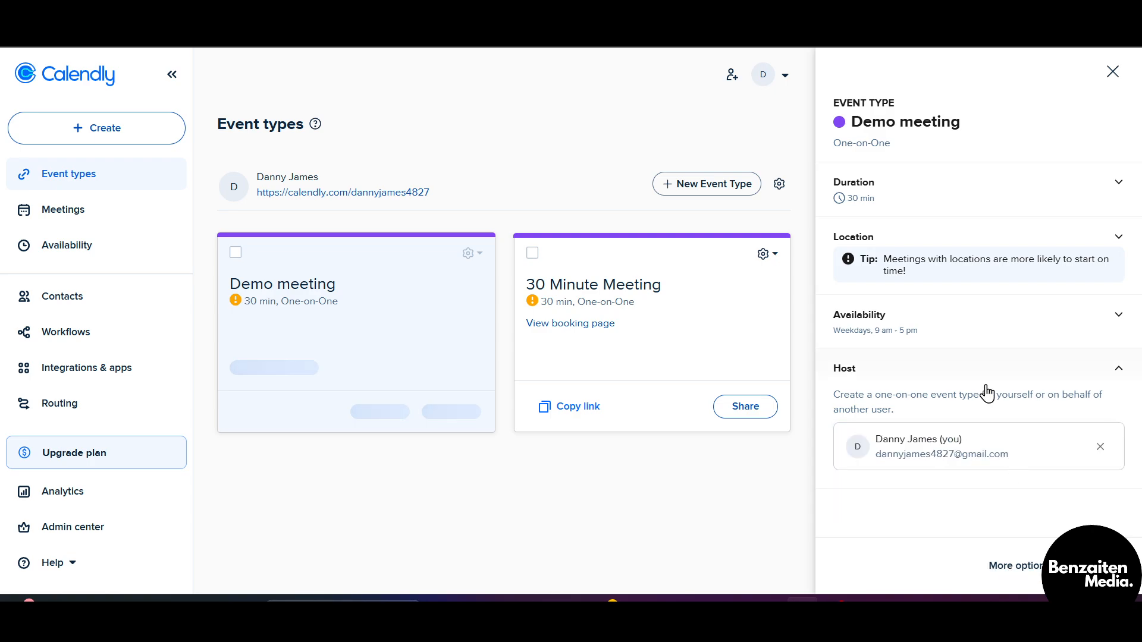
pyautogui.click(1006, 565)
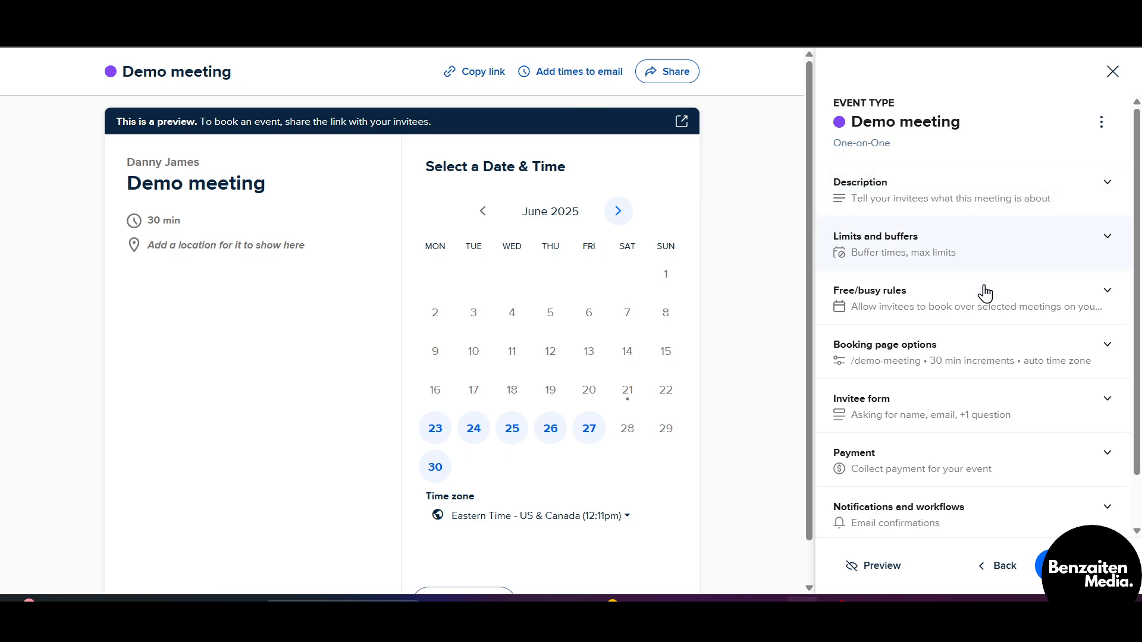
# - Examine the Demo meeting's payment, free/busy rules, limits and buffers, and description settings without changing them
pyautogui.scroll(-1, 981, 304)
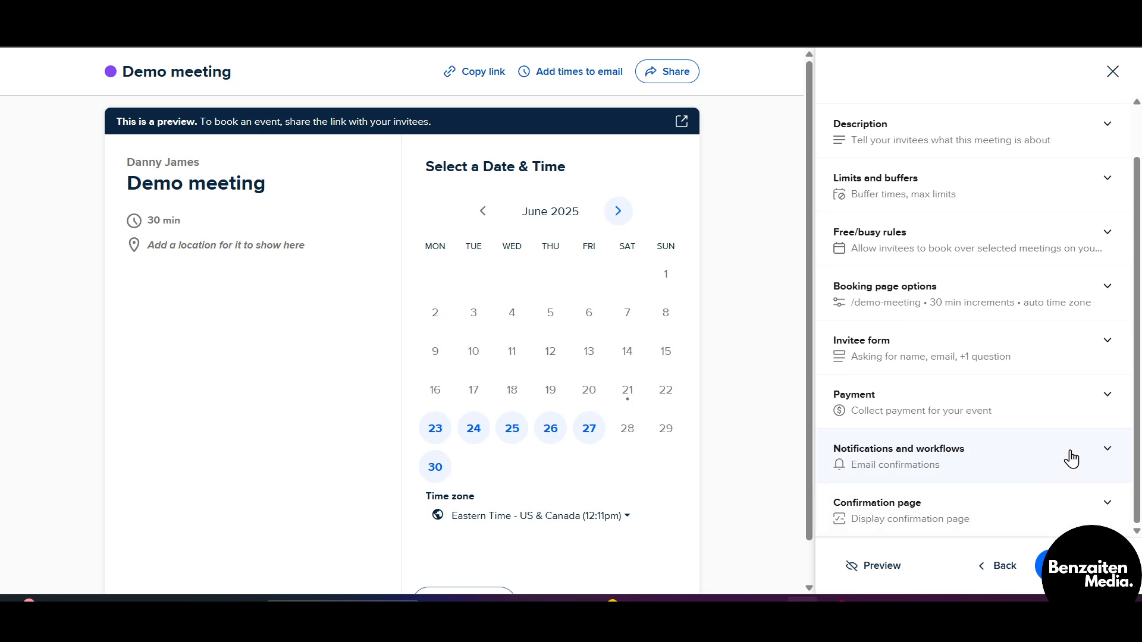
pyautogui.click(1000, 401)
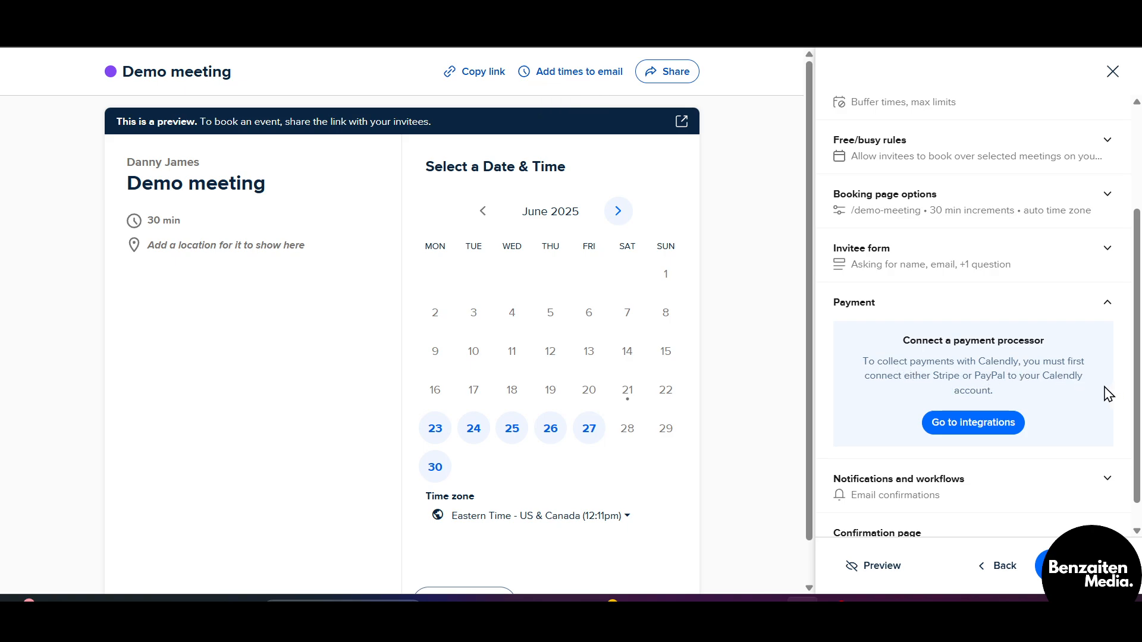
pyautogui.scroll(3, 973, 368)
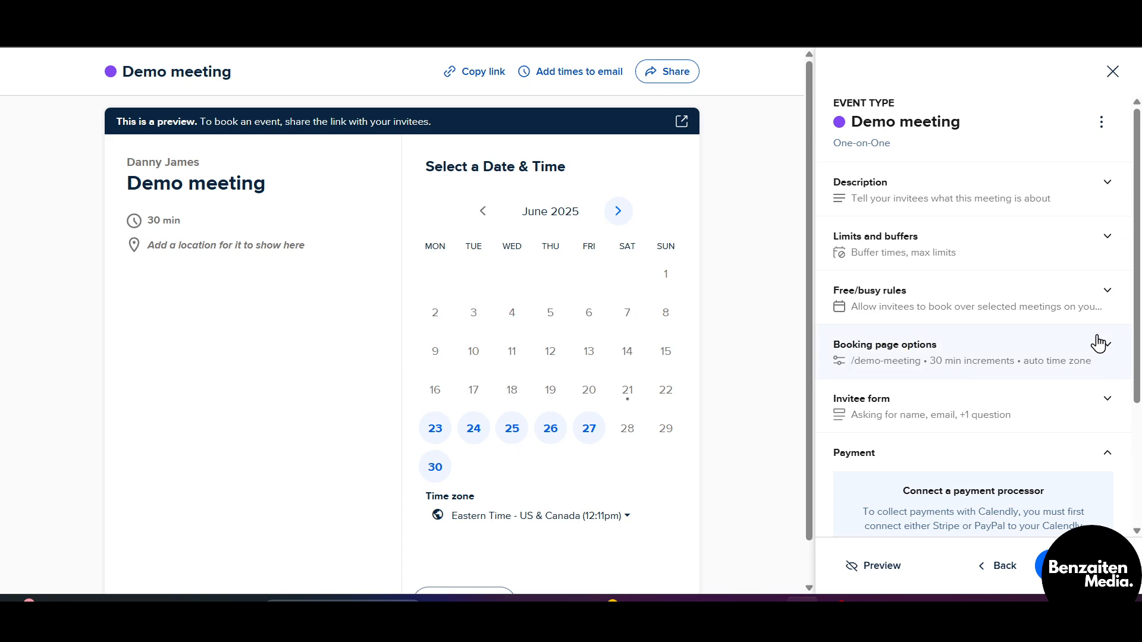
pyautogui.click(974, 303)
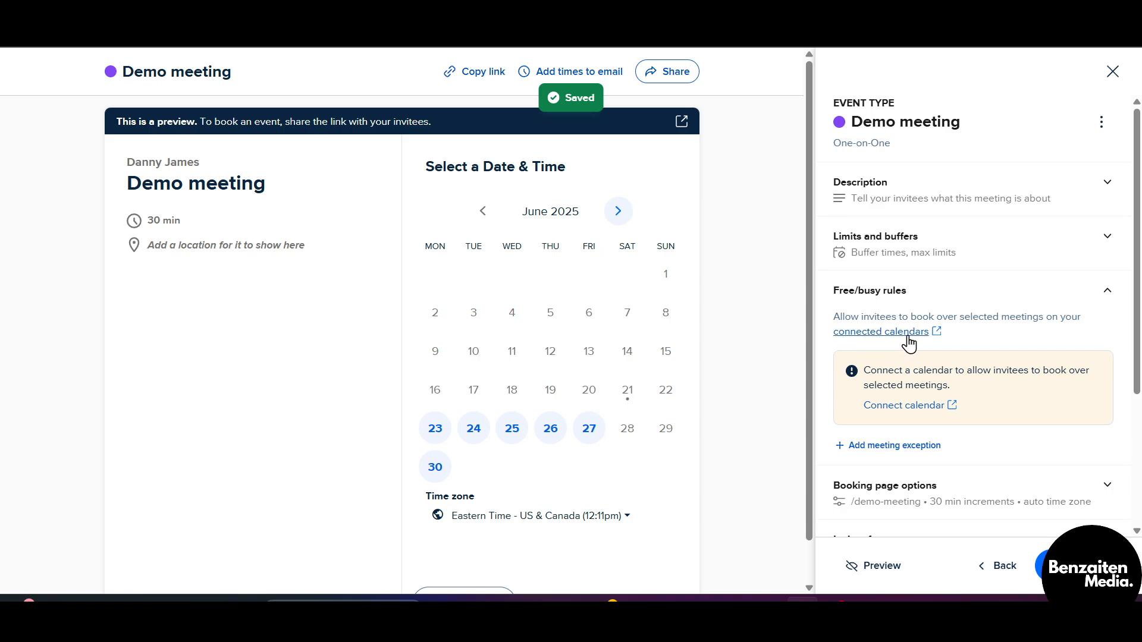
pyautogui.click(994, 296)
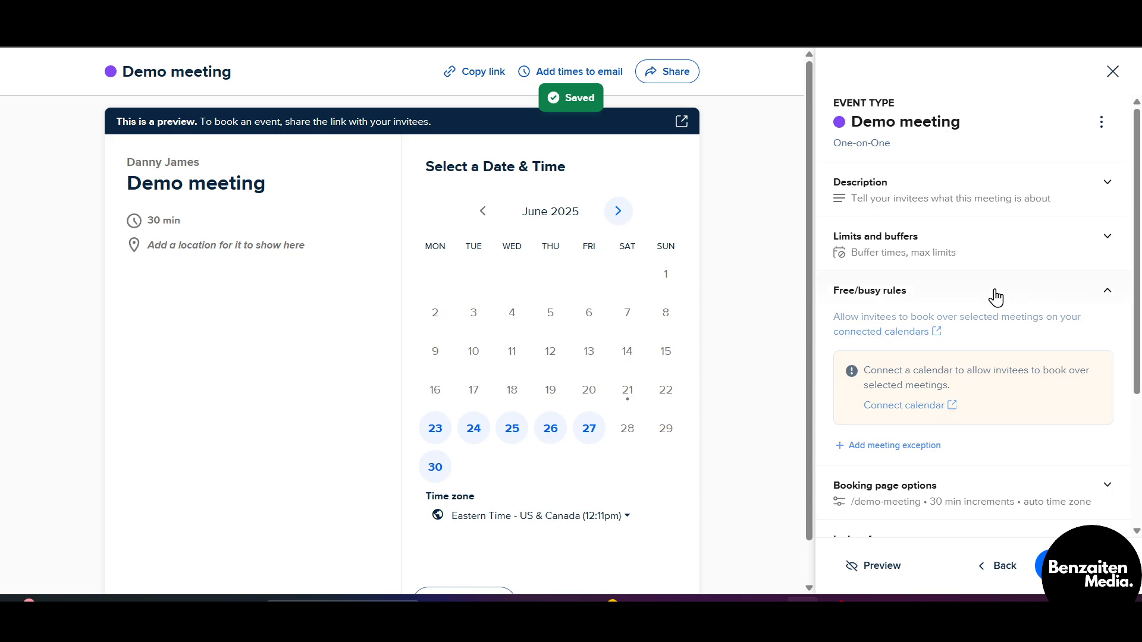
pyautogui.click(993, 260)
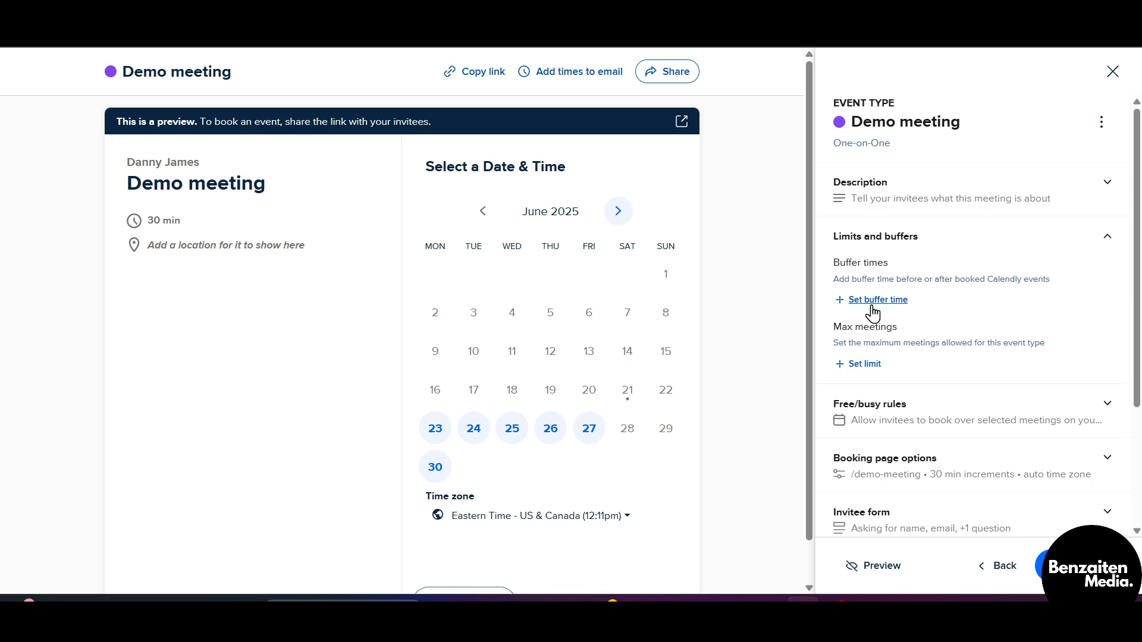
pyautogui.click(990, 247)
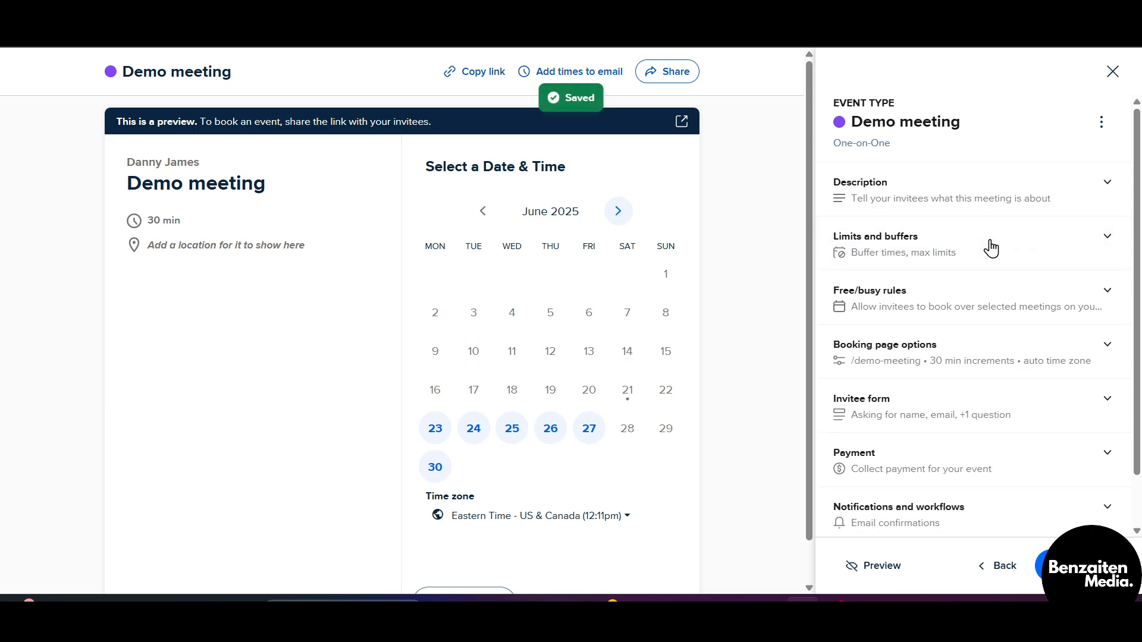
pyautogui.click(996, 210)
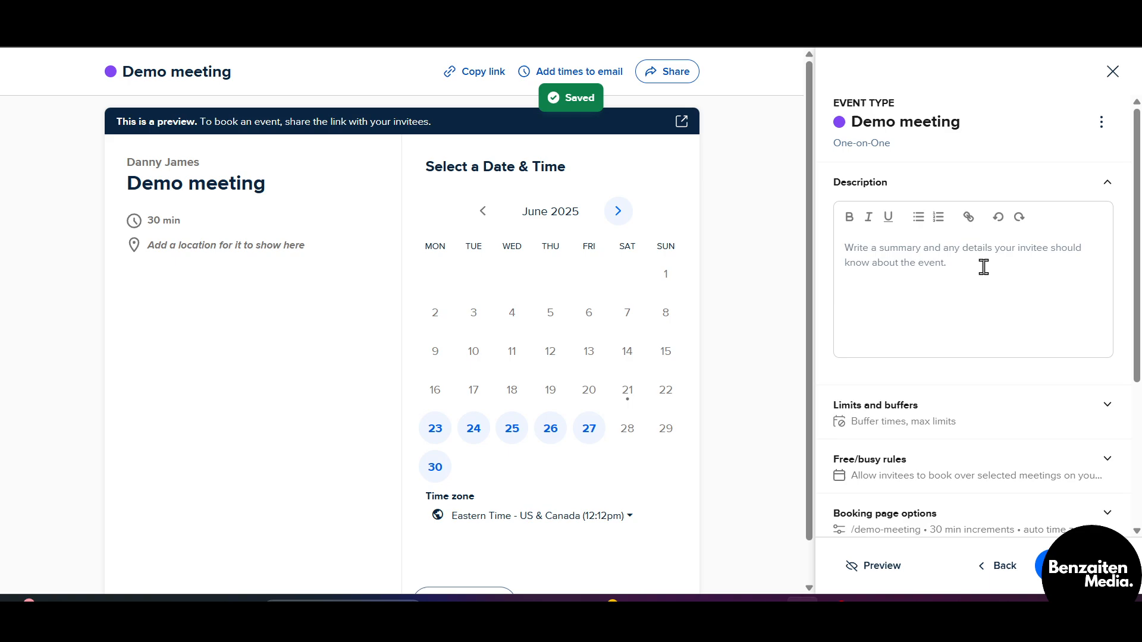
pyautogui.click(973, 190)
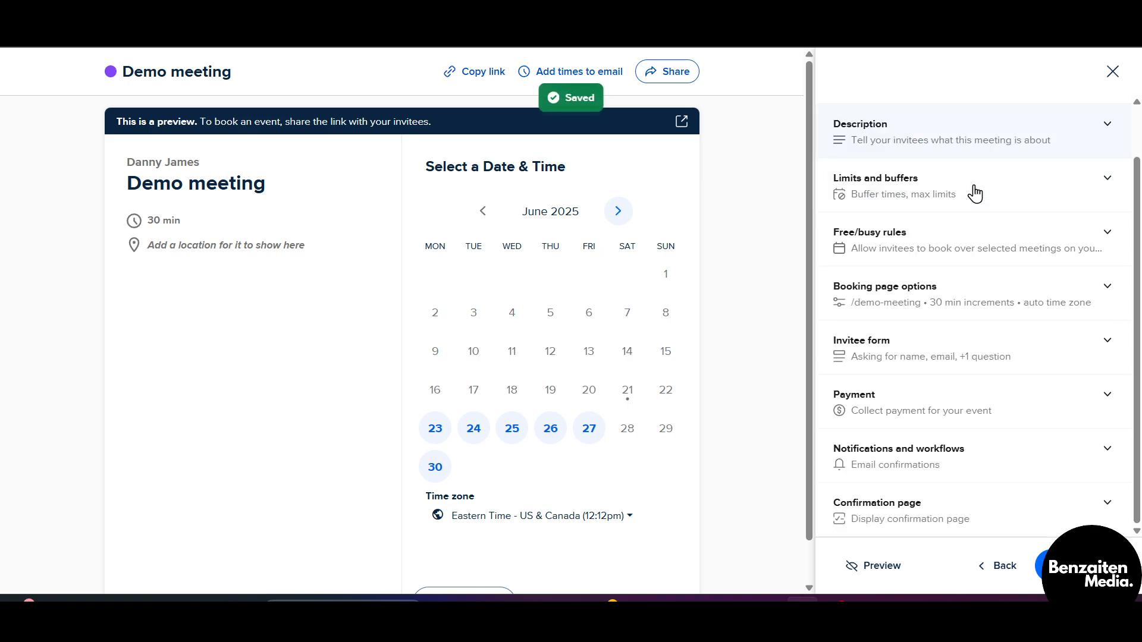
# - Review the confirmation page's after-booking choices and link, keep Display confirmation page and finish editing the Demo meeting
pyautogui.click(940, 516)
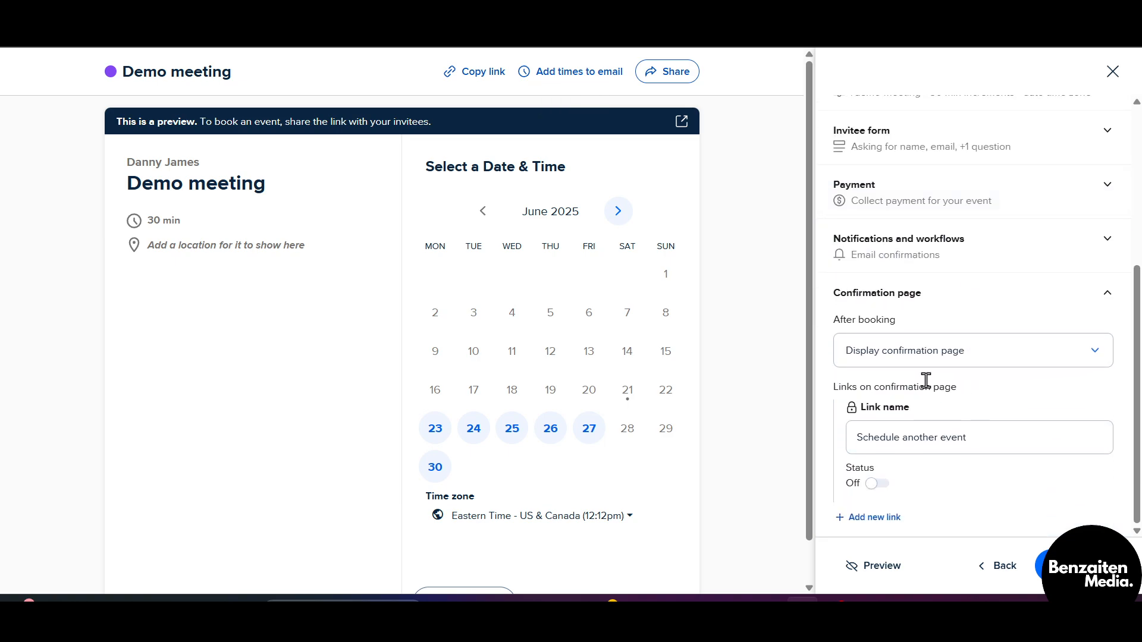
pyautogui.click(991, 357)
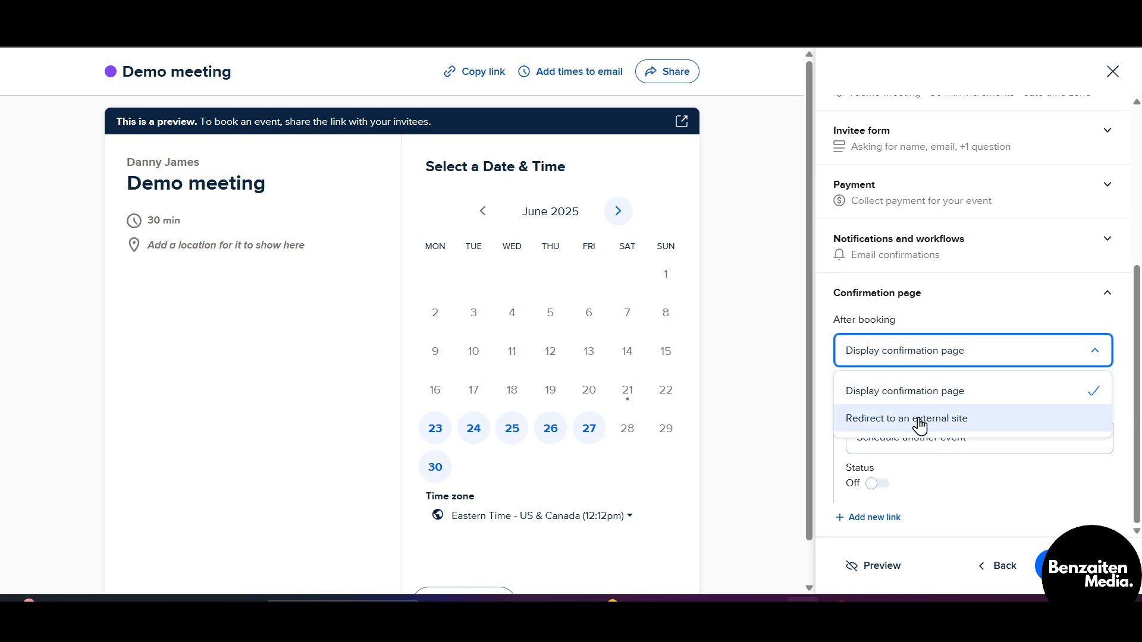
pyautogui.click(990, 362)
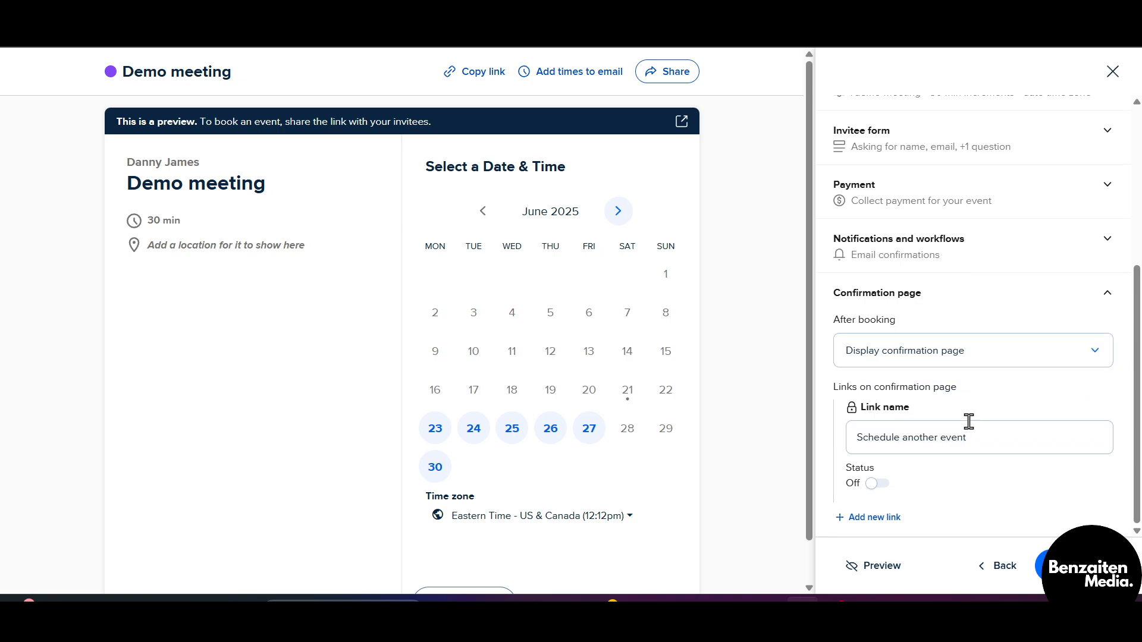
pyautogui.click(963, 439)
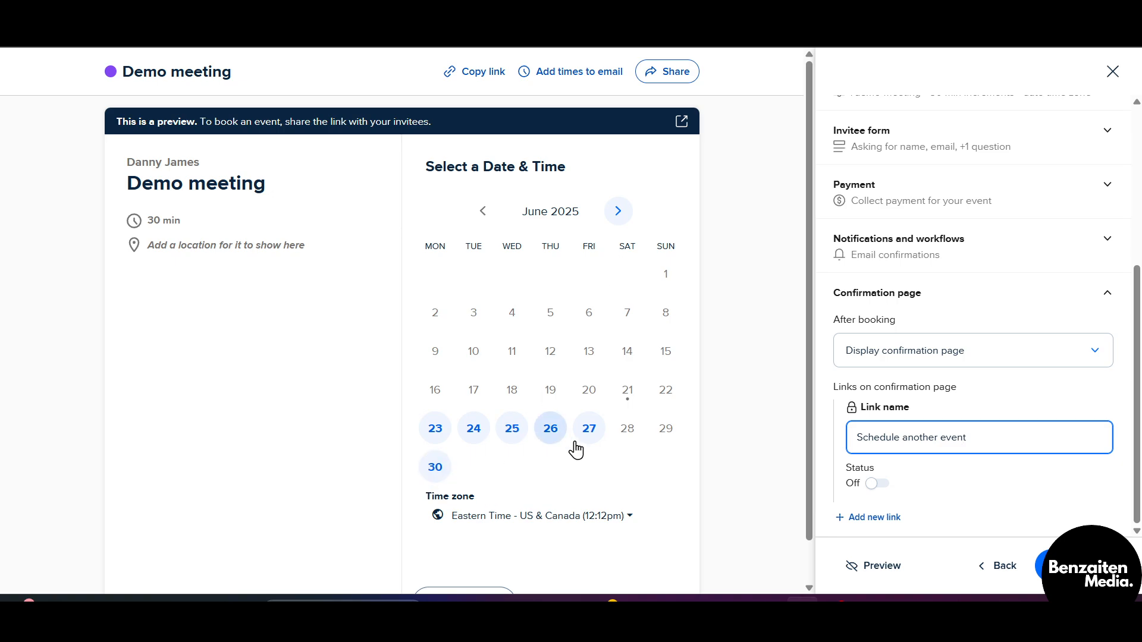
pyautogui.scroll(-1, 565, 512)
pyautogui.scroll(1, 668, 450)
pyautogui.click(1039, 559)
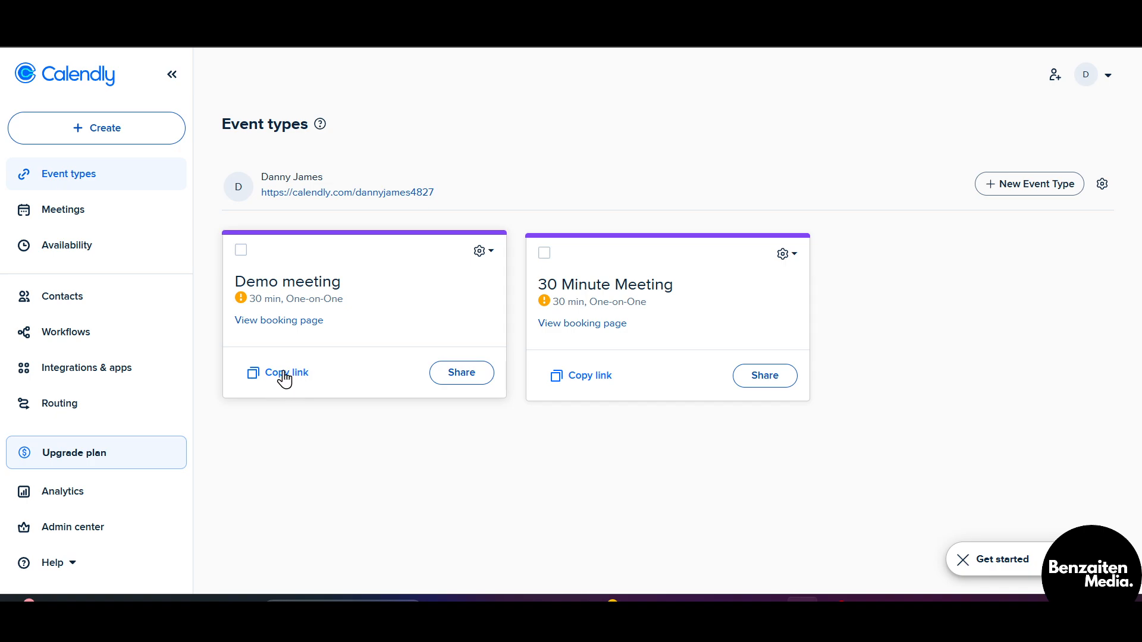
# - Examine the Demo meeting's sharing options for sharing a link, adding times to email and embedding on a website, then close them
pyautogui.click(463, 382)
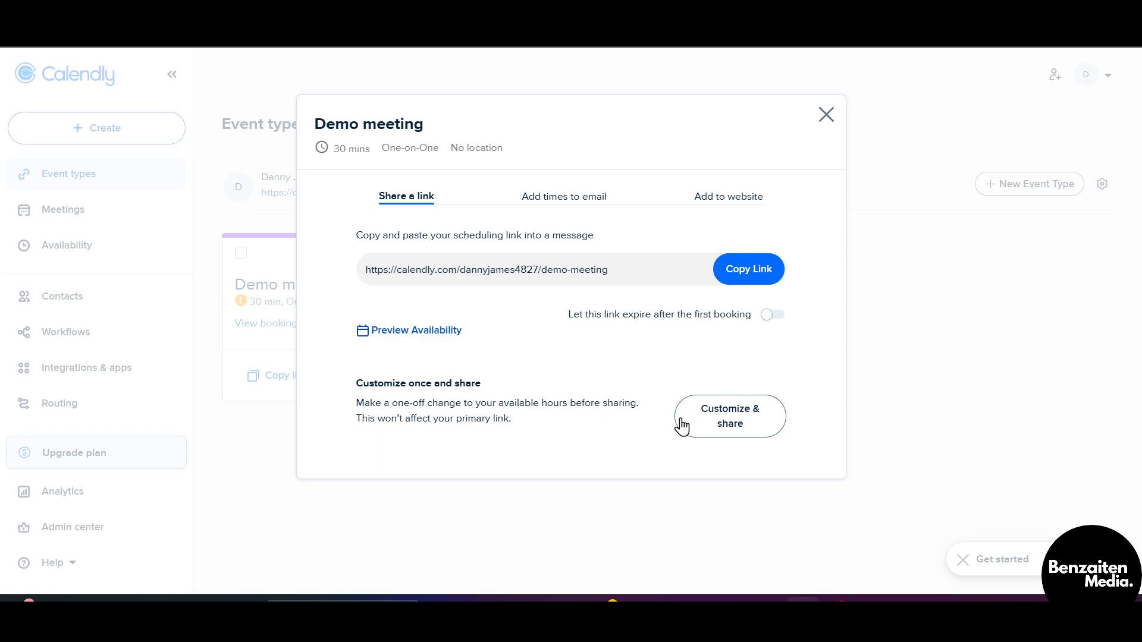
pyautogui.click(564, 209)
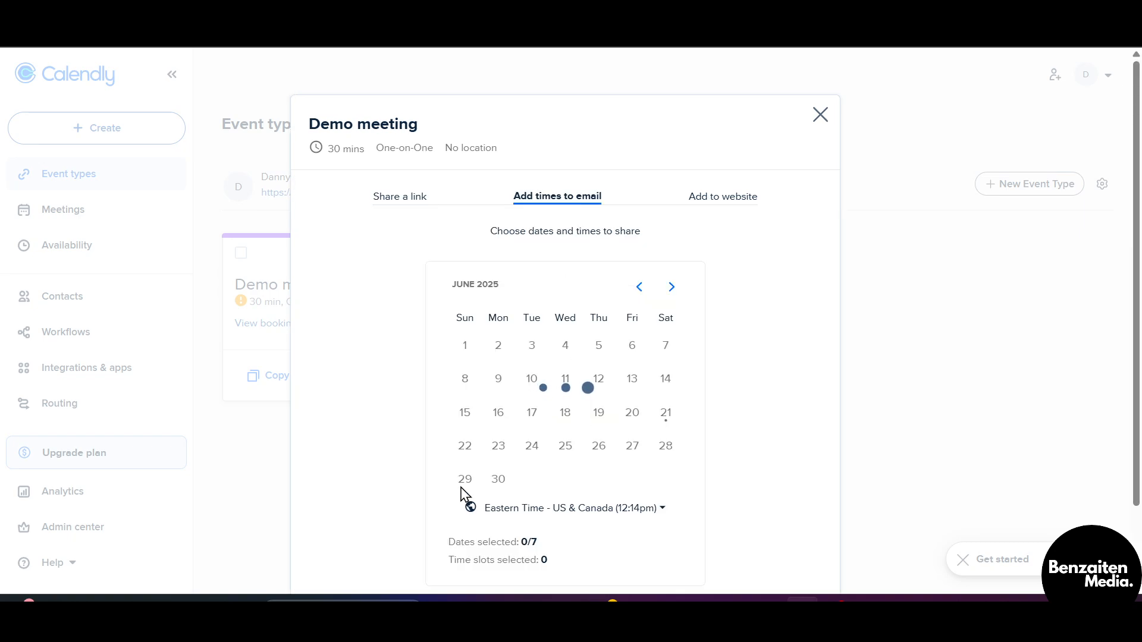
pyautogui.click(722, 198)
pyautogui.scroll(-2, 582, 511)
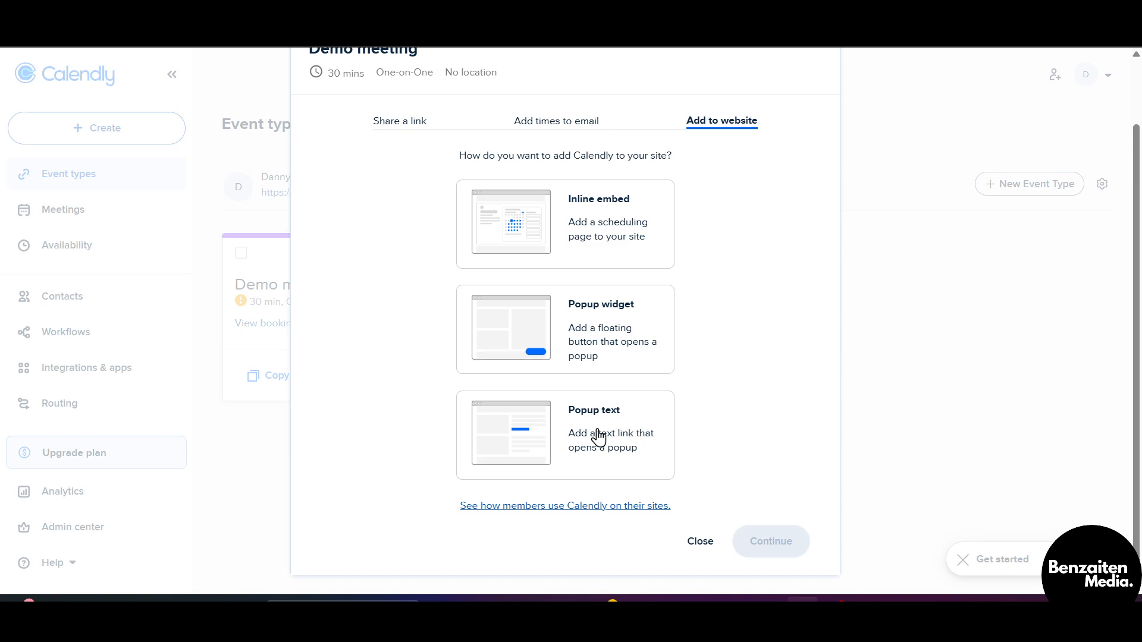
pyautogui.click(704, 548)
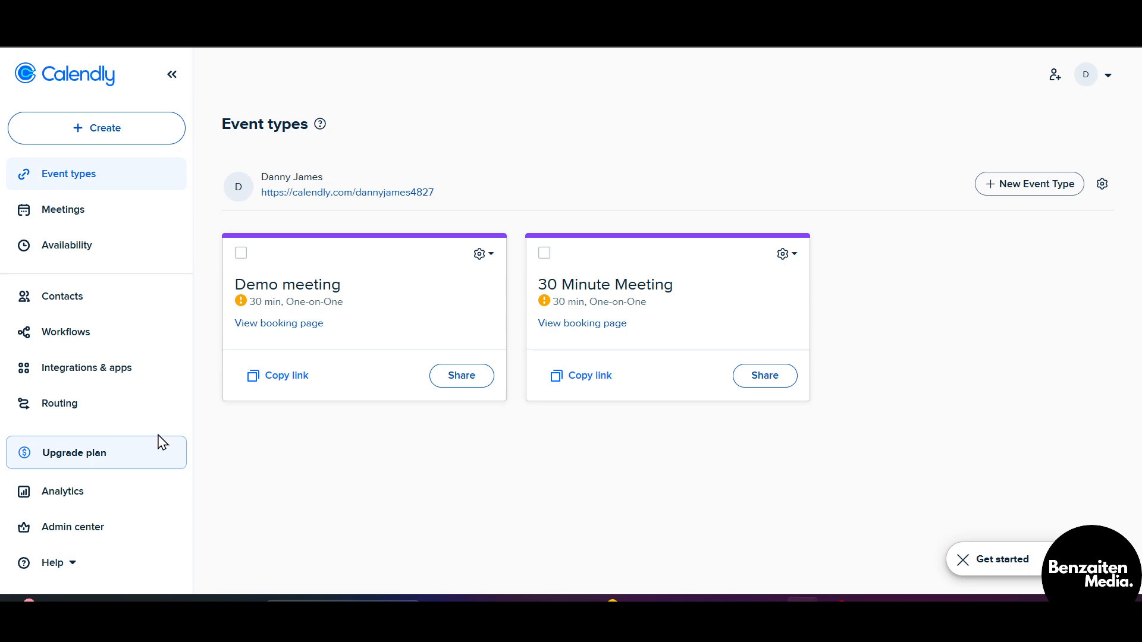
# - View the Contacts page and examine the workflow templates for automated meeting communications
pyautogui.click(67, 303)
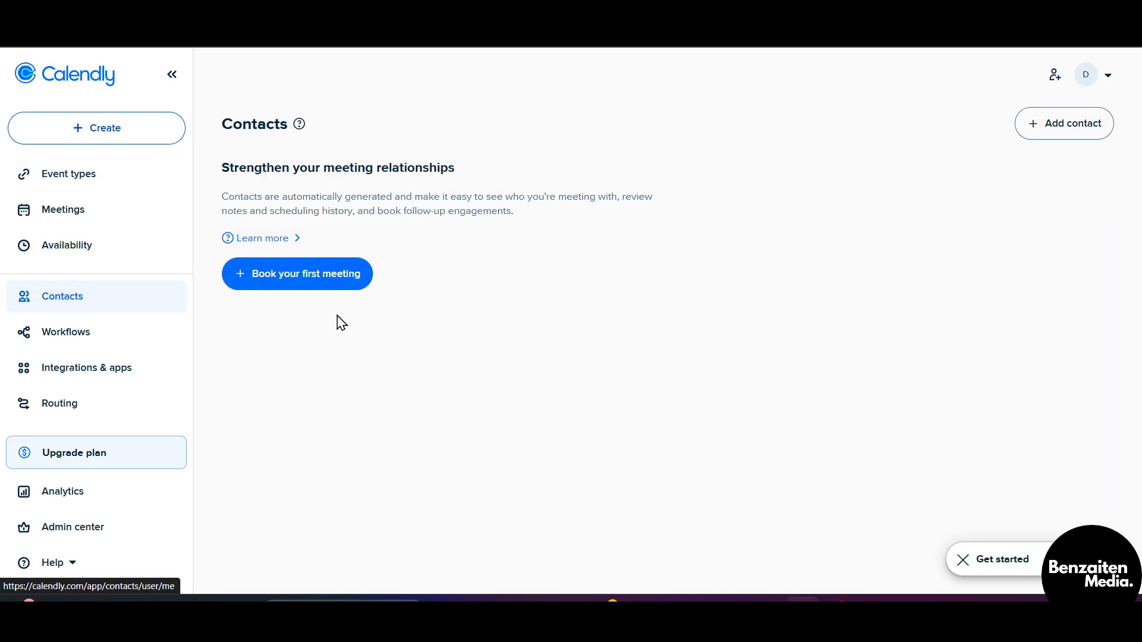
pyautogui.click(113, 348)
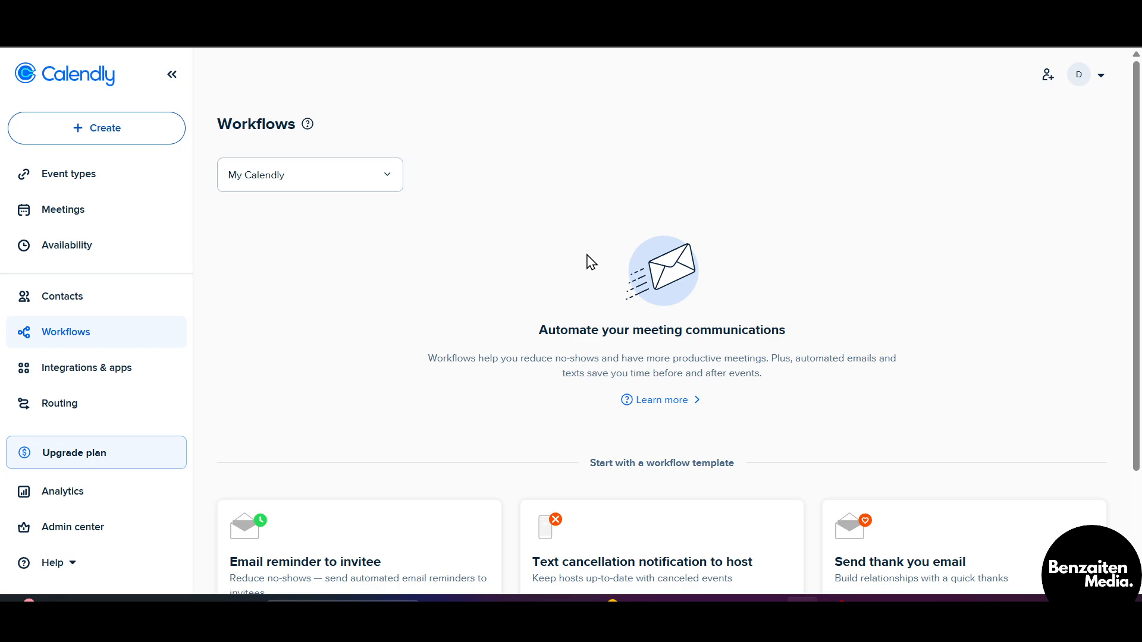
pyautogui.scroll(-2, 519, 324)
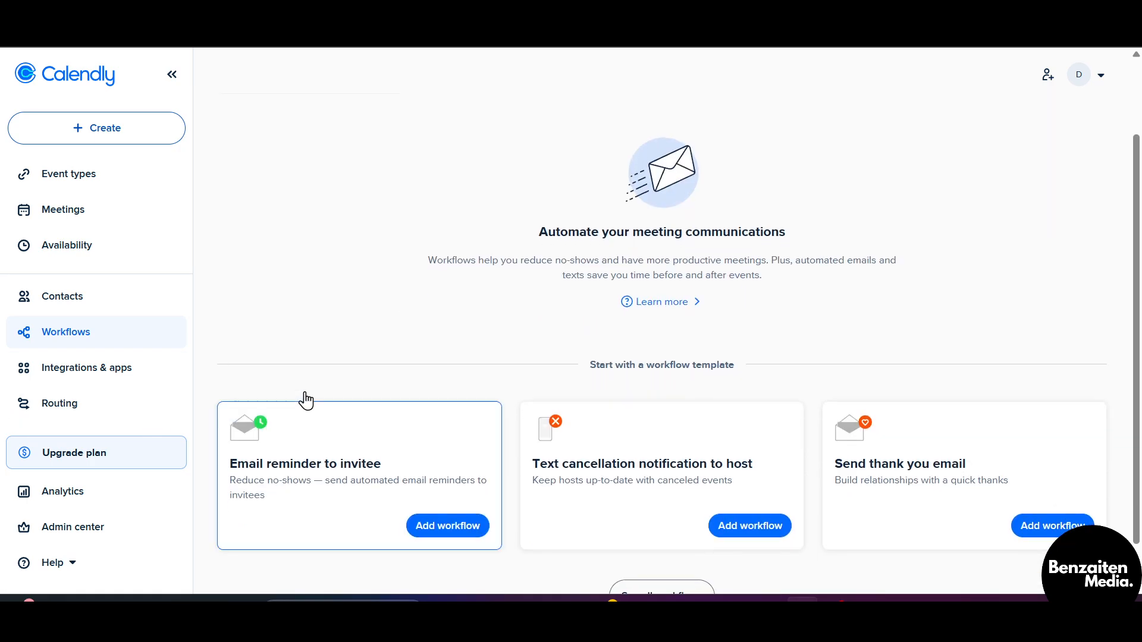
pyautogui.scroll(-1, 440, 372)
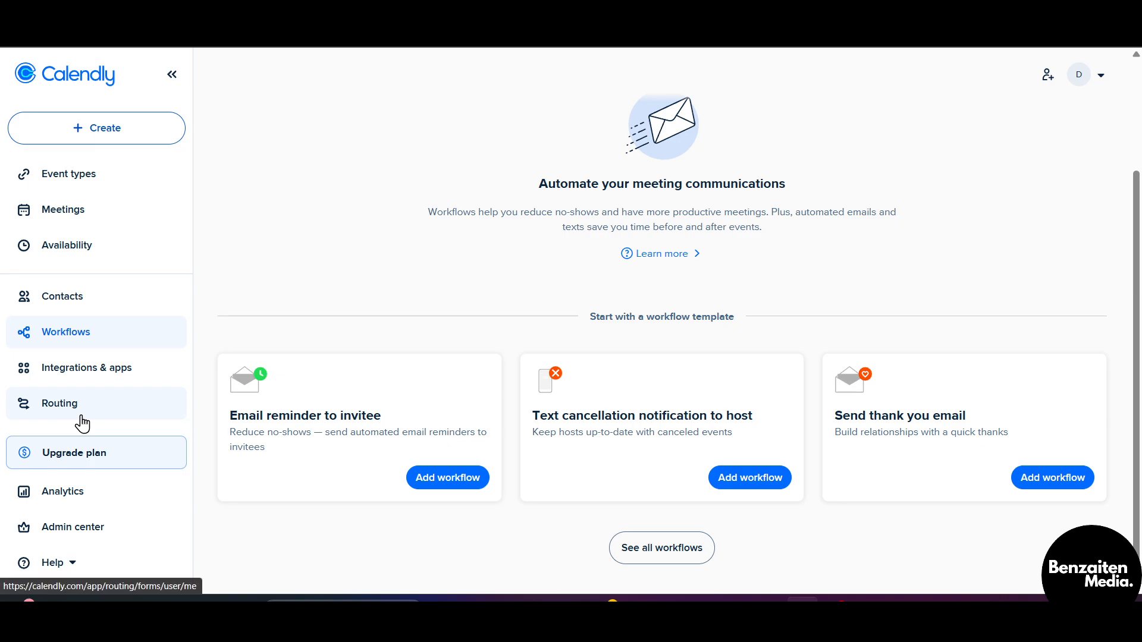
# - Browse the available integrations and apps for video conferencing, calendars, payments and CRM
pyautogui.click(109, 381)
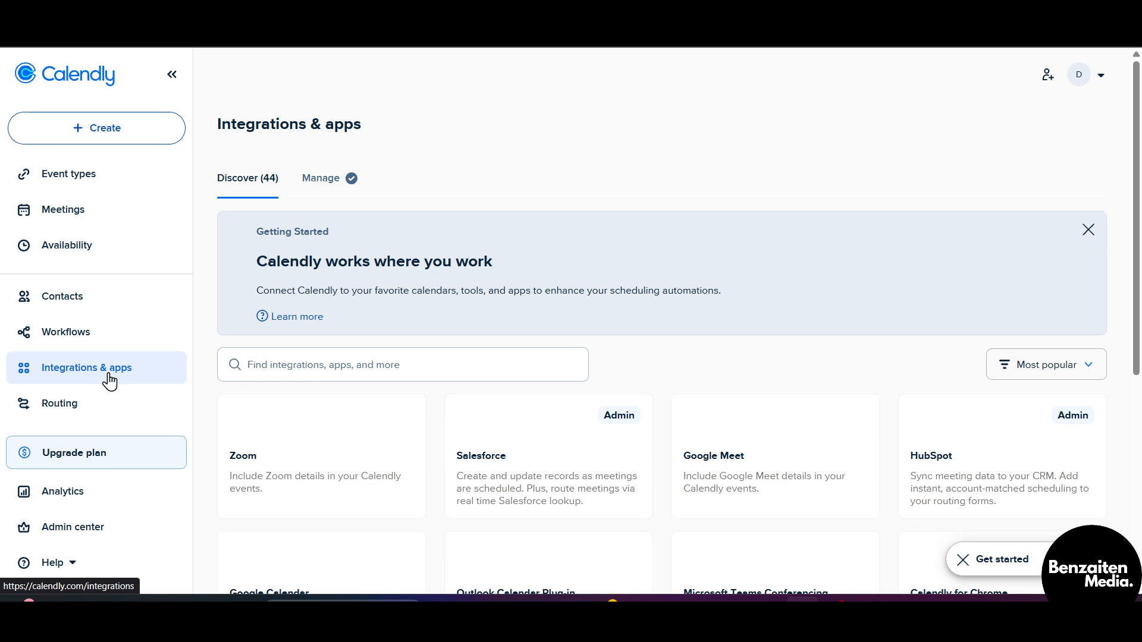
pyautogui.scroll(-6, 658, 193)
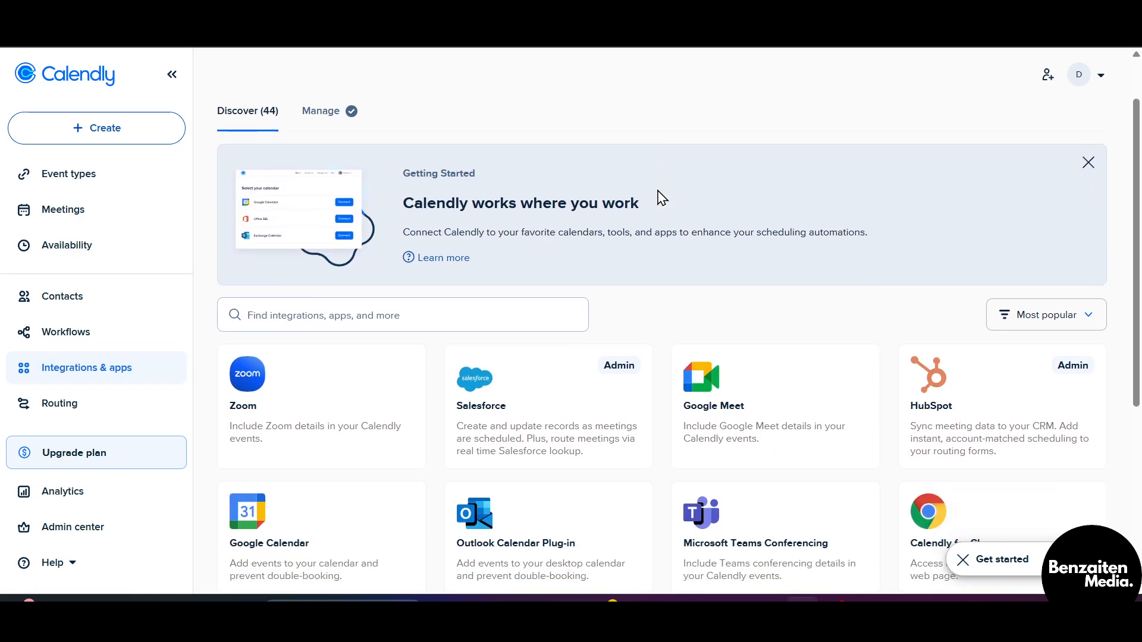
pyautogui.scroll(2, 659, 197)
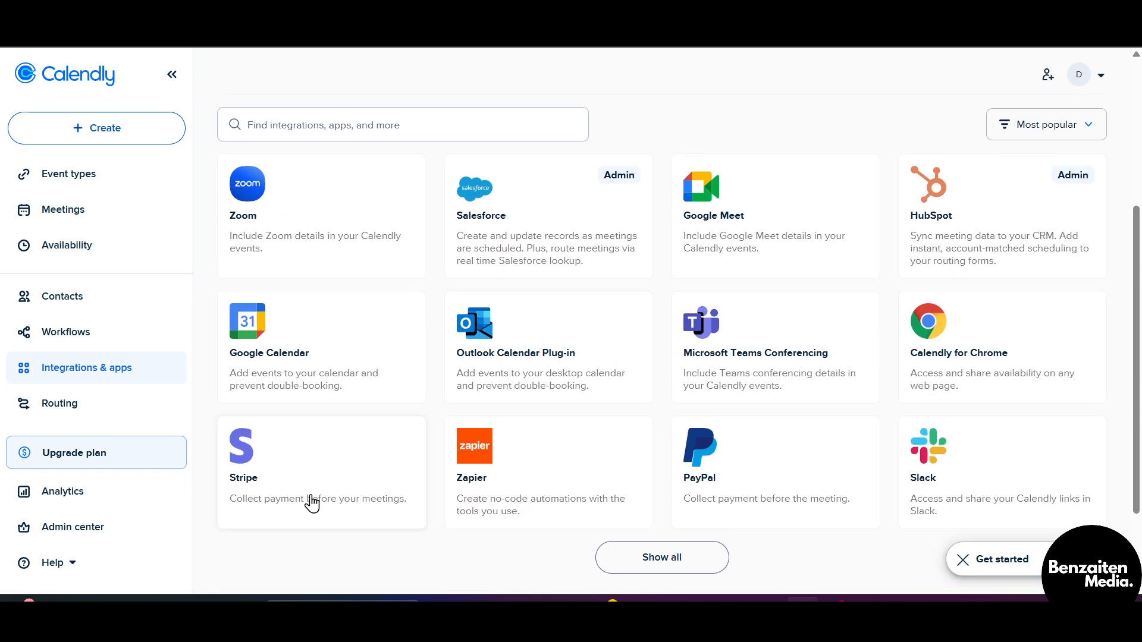
pyautogui.scroll(1, 779, 481)
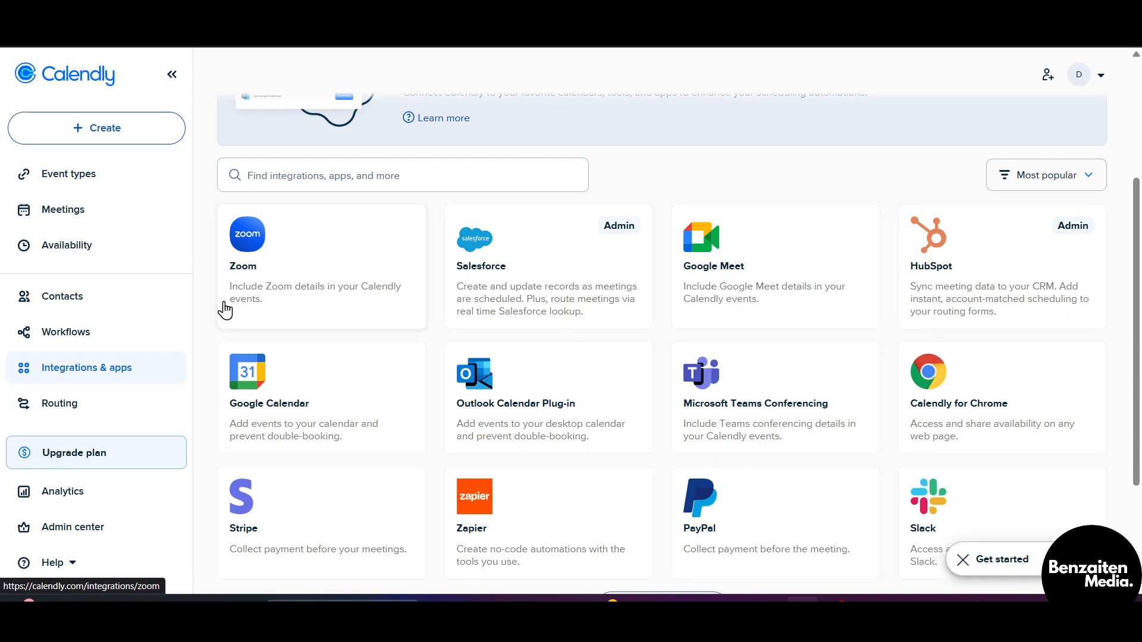
pyautogui.scroll(-2, 271, 324)
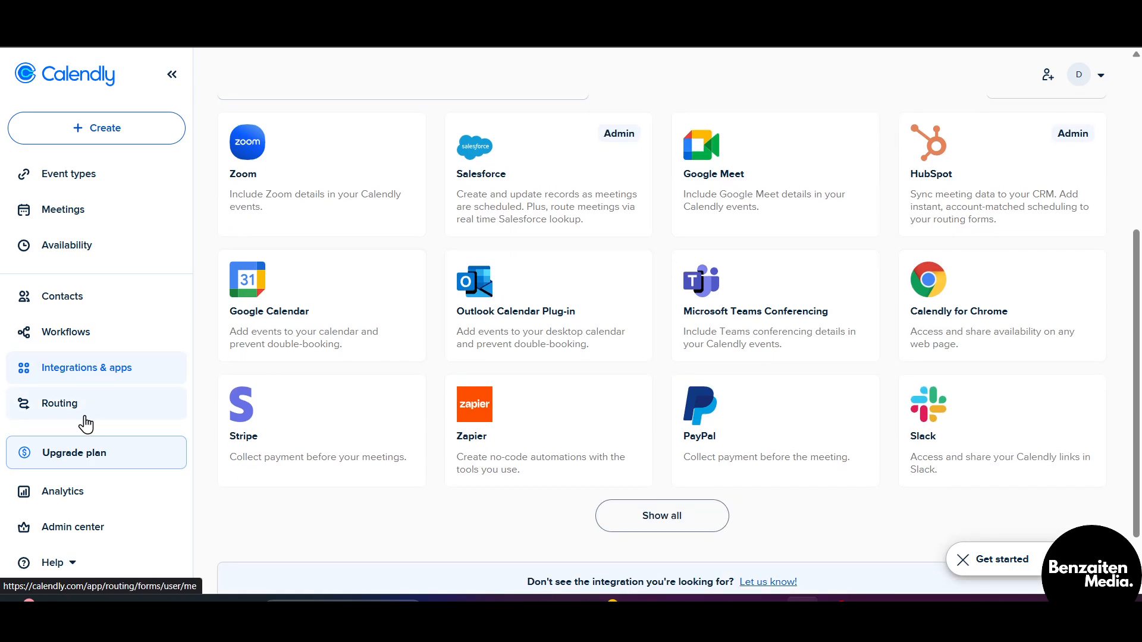
# - View the Routing page, then look over the upgrade plans and return without selecting one
pyautogui.click(95, 419)
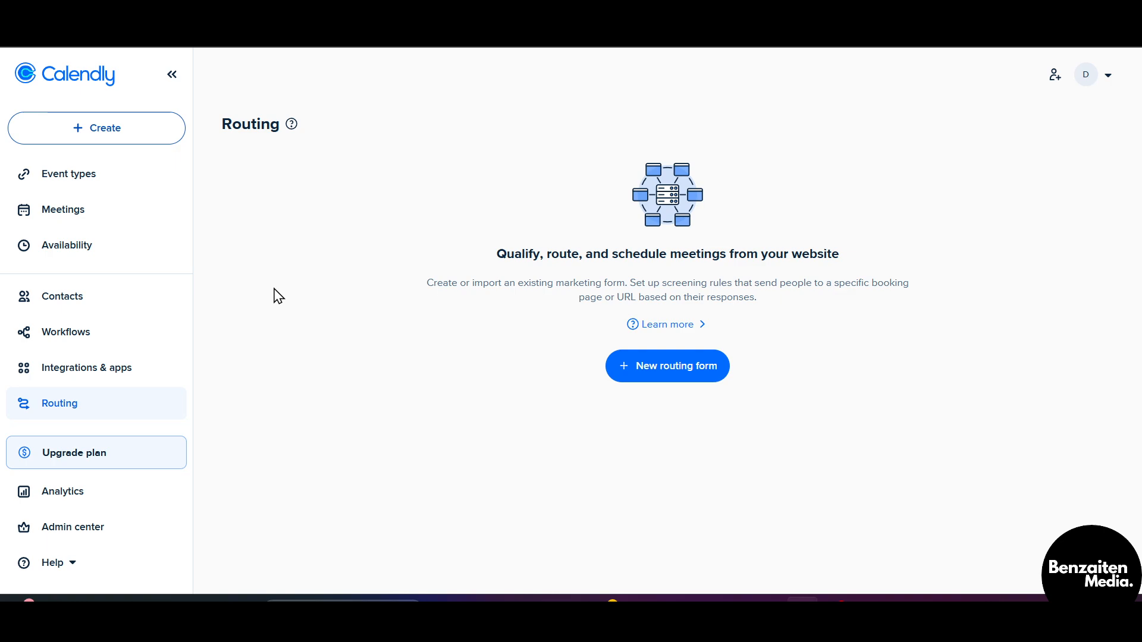
pyautogui.click(105, 458)
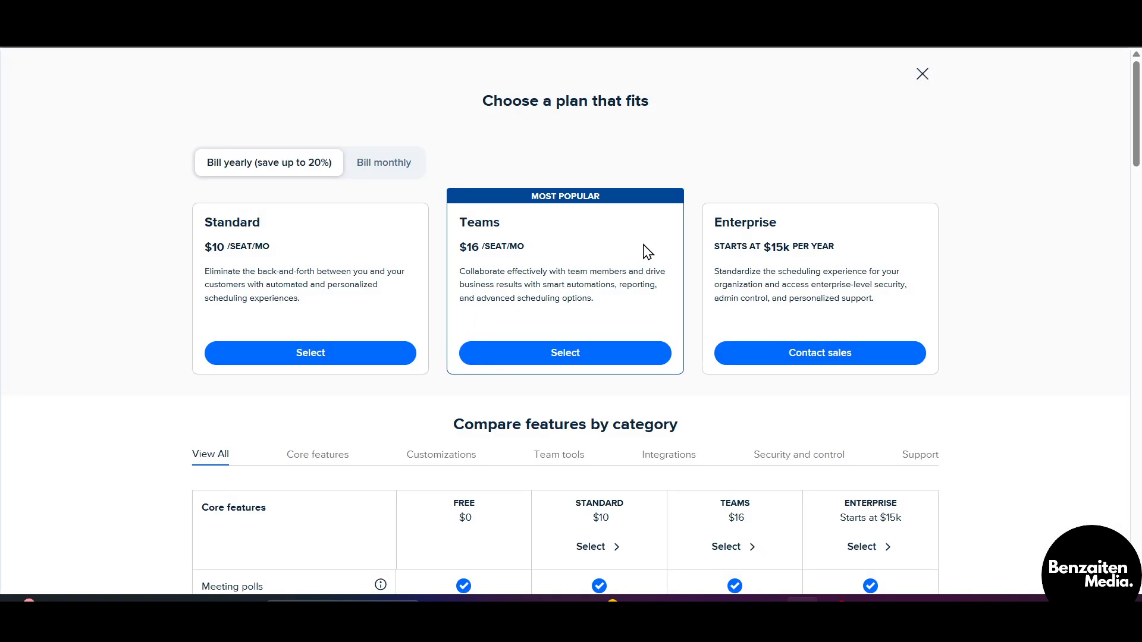
pyautogui.click(923, 77)
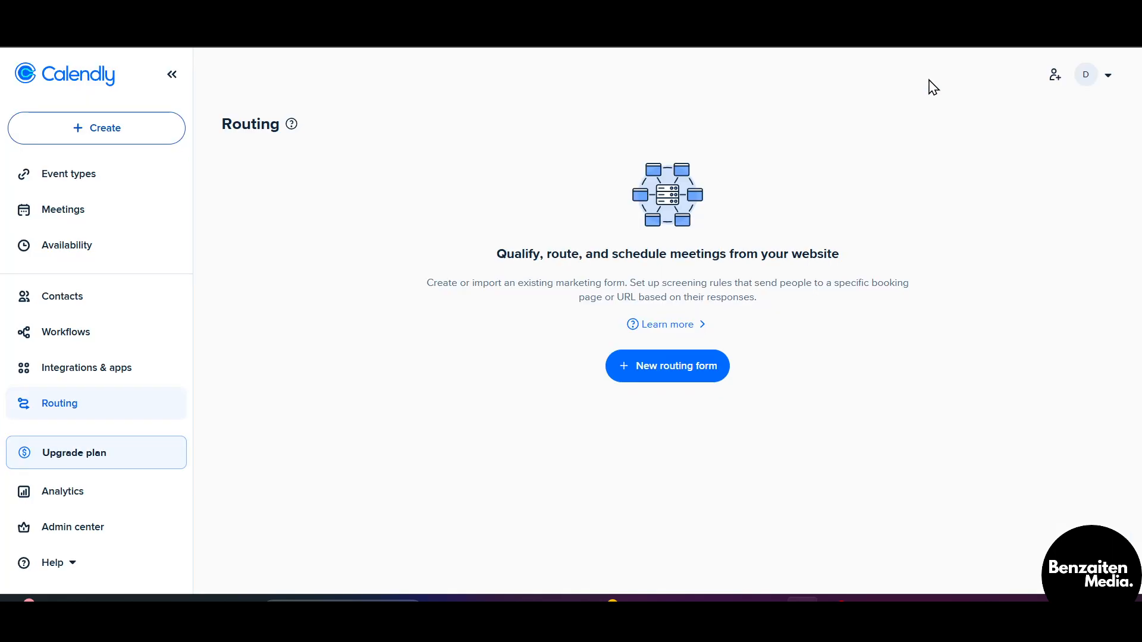
# - View the Analytics page and look over its event data and user data sections
pyautogui.click(73, 498)
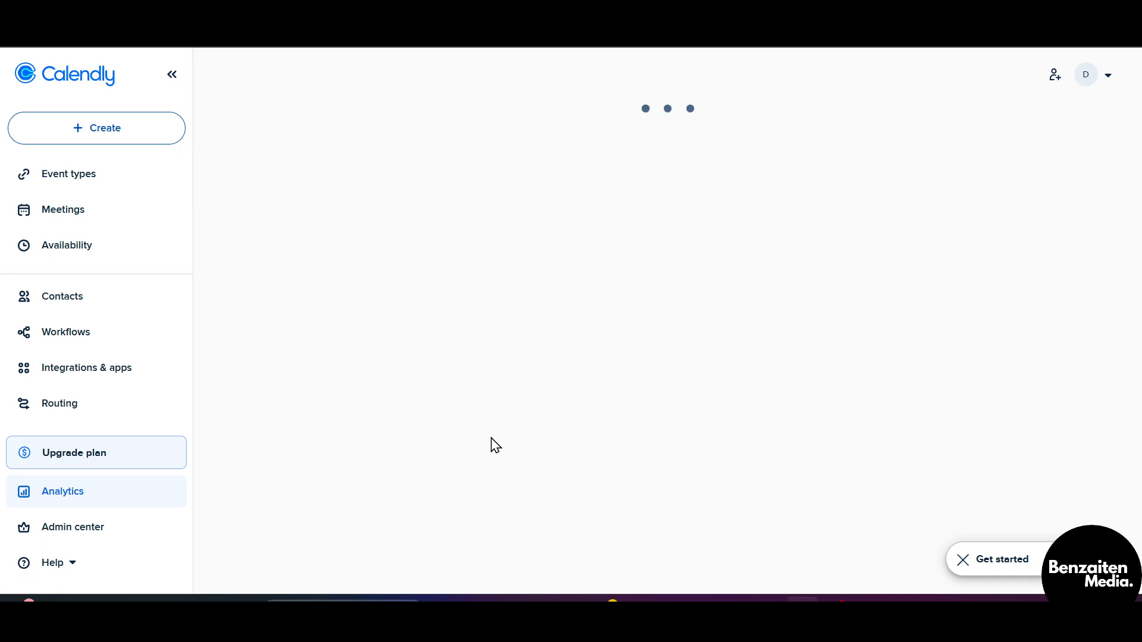
pyautogui.scroll(-2, 495, 444)
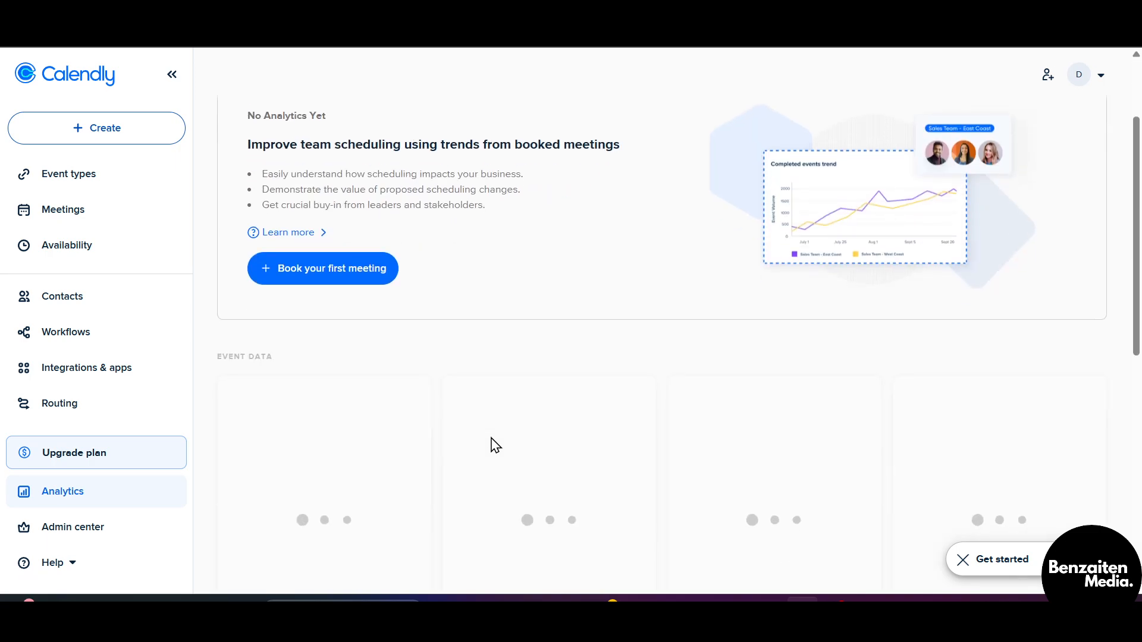
pyautogui.scroll(-5, 495, 444)
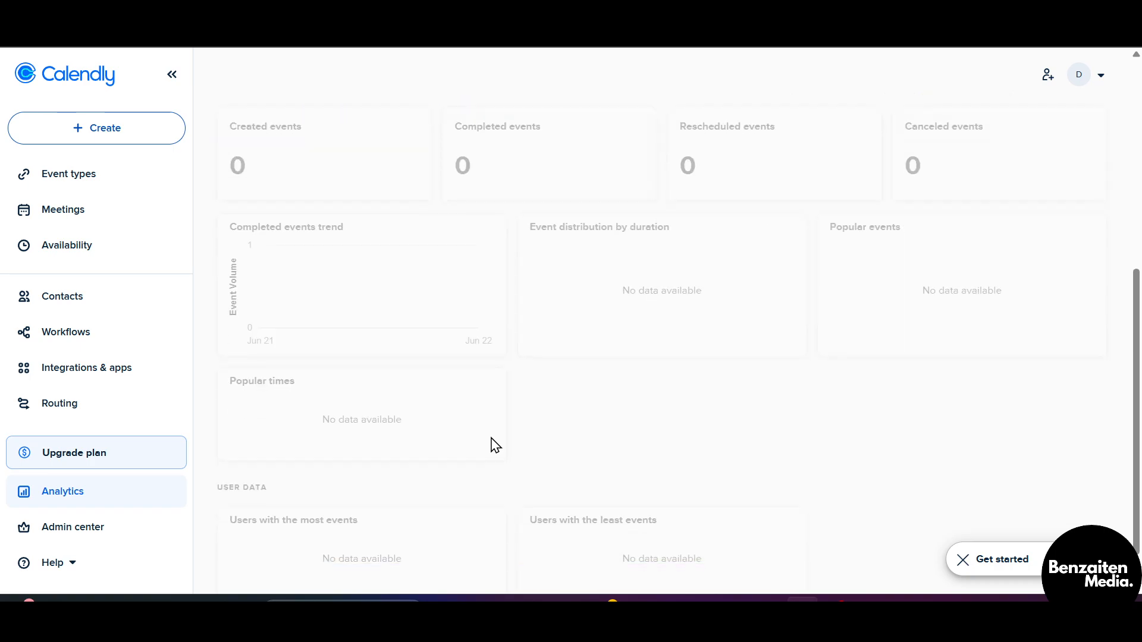
pyautogui.scroll(8, 496, 445)
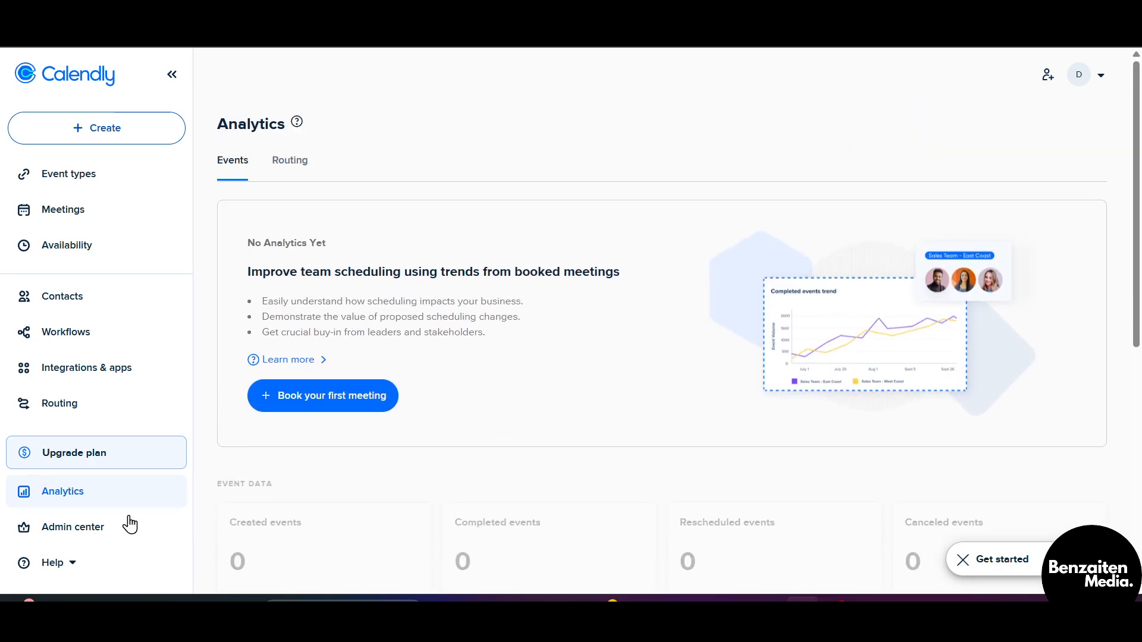
# - Open the Admin center and view its dashboard, the Billing page and the Security page's data deletion options
pyautogui.click(110, 538)
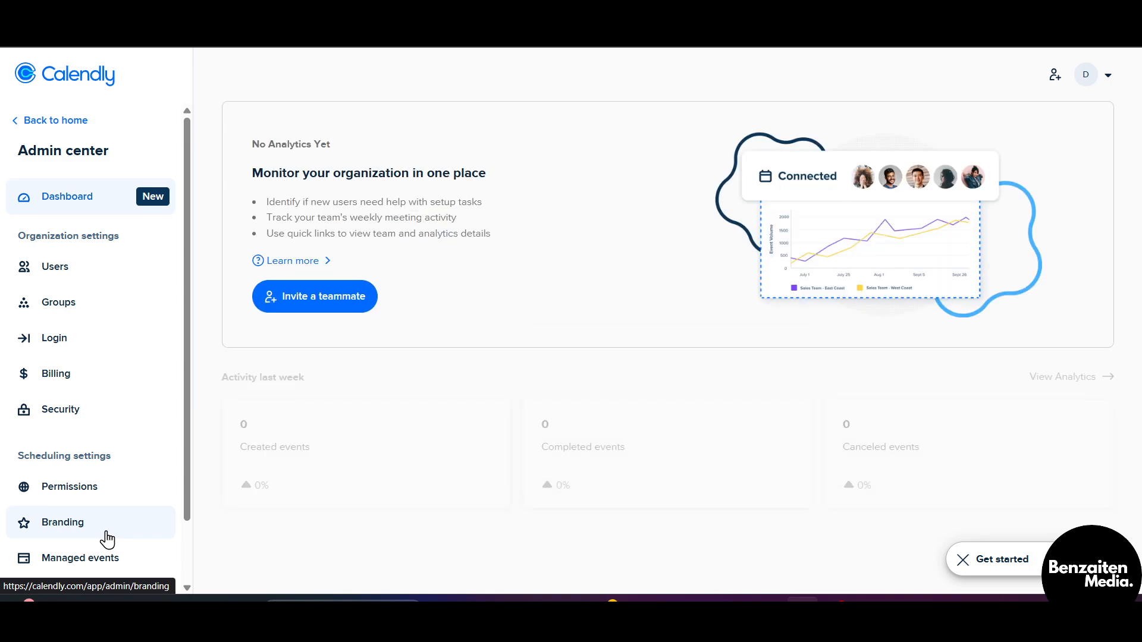
pyautogui.scroll(-1, 108, 538)
pyautogui.scroll(1, 107, 538)
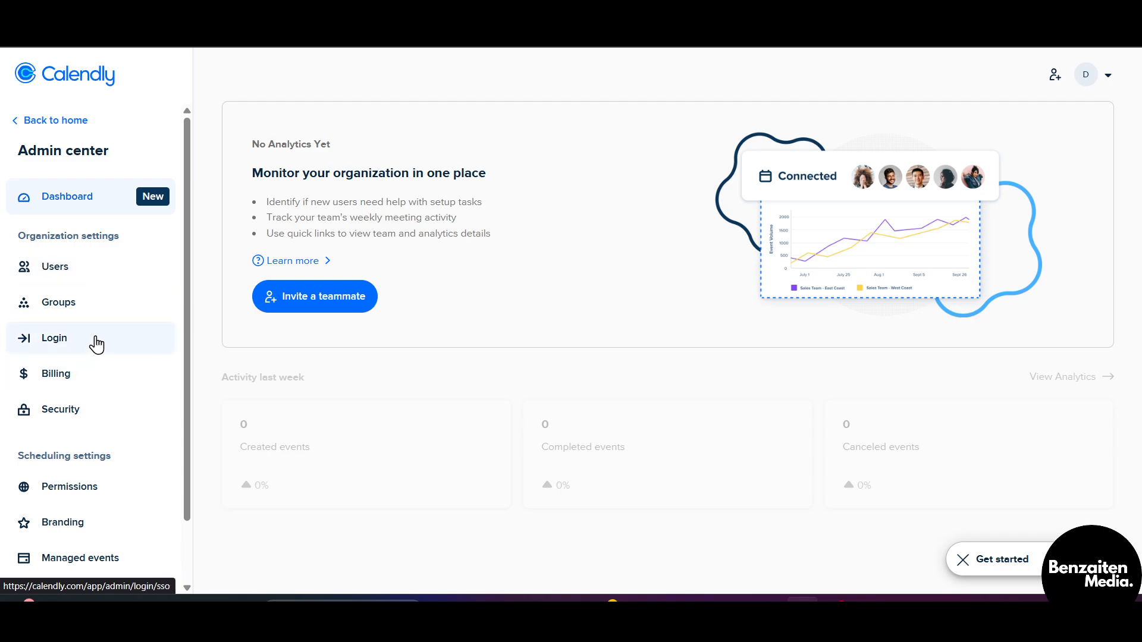
pyautogui.click(81, 378)
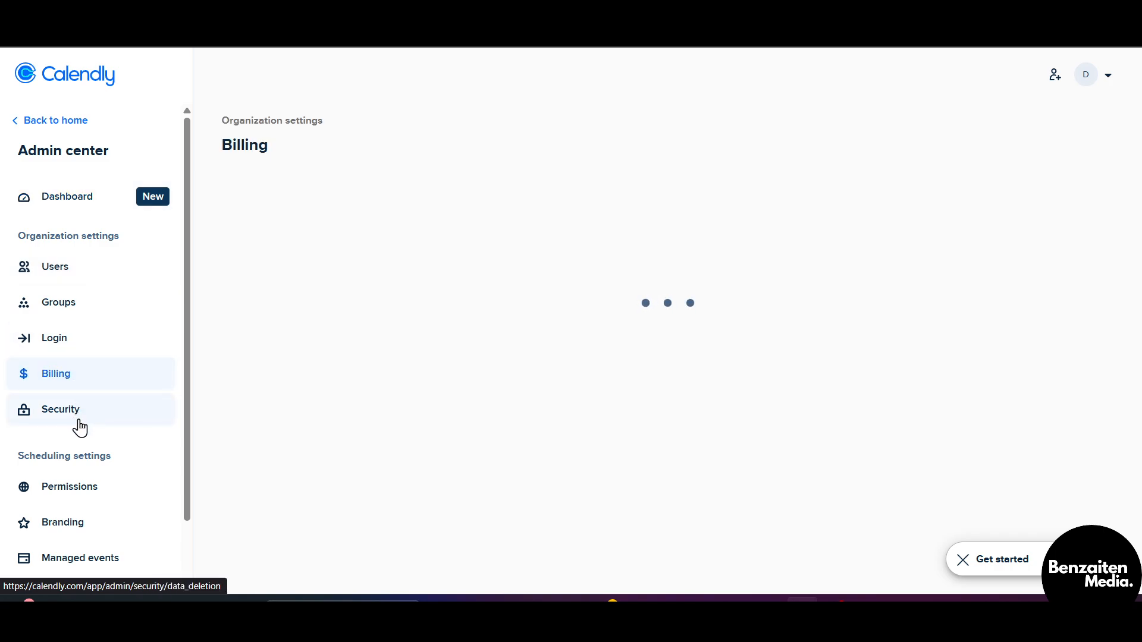
pyautogui.click(79, 421)
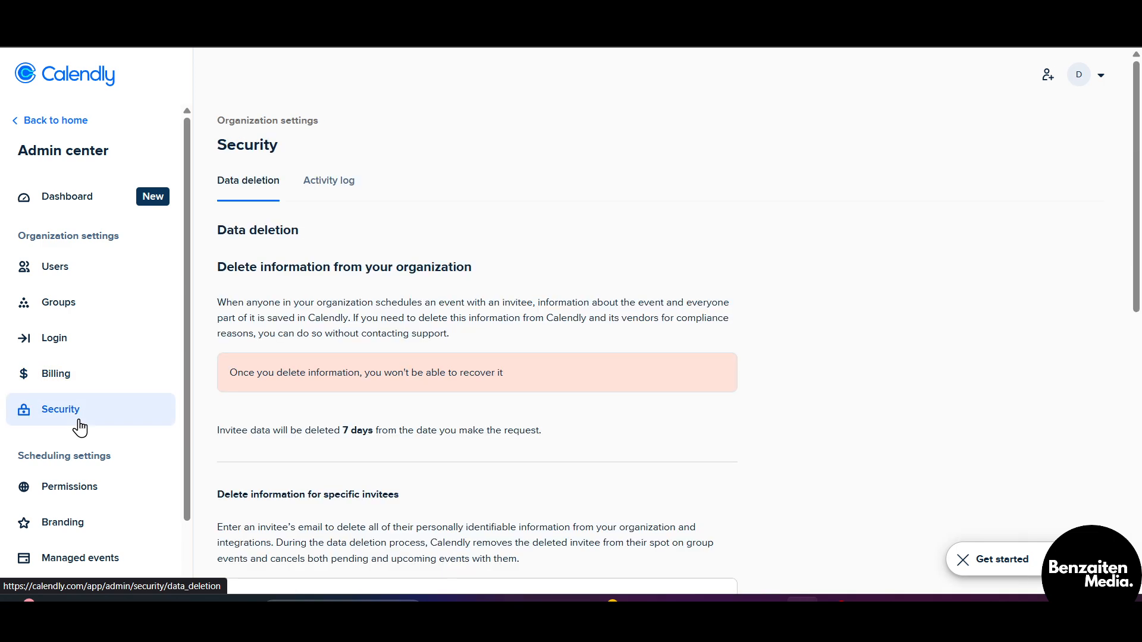
pyautogui.scroll(-1, 95, 354)
pyautogui.scroll(-4, 356, 333)
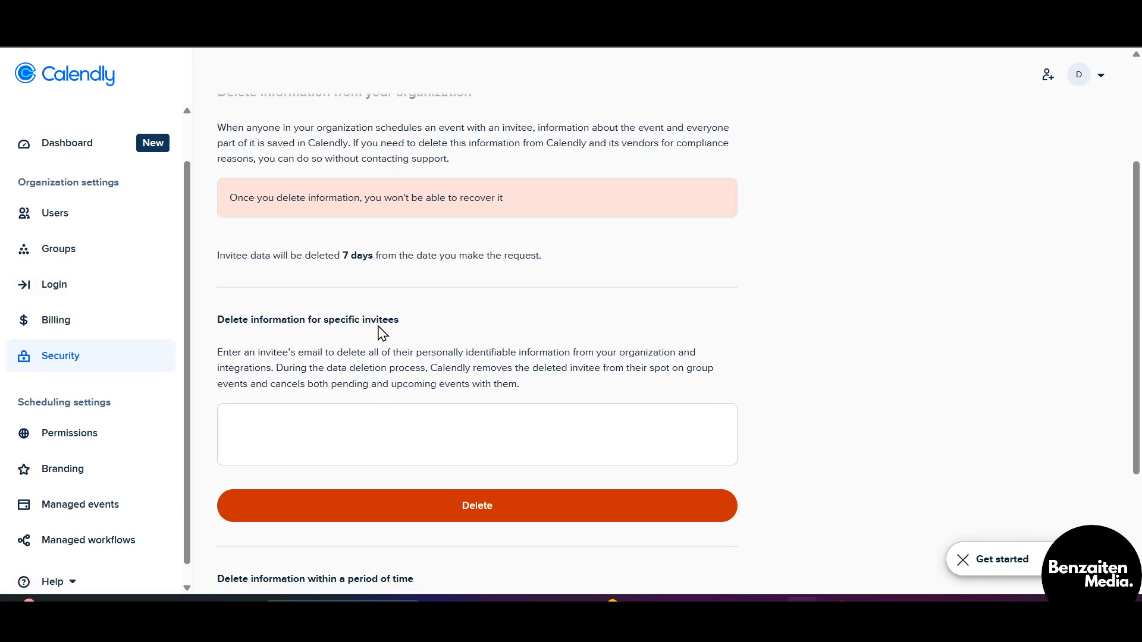
pyautogui.scroll(-1, 102, 425)
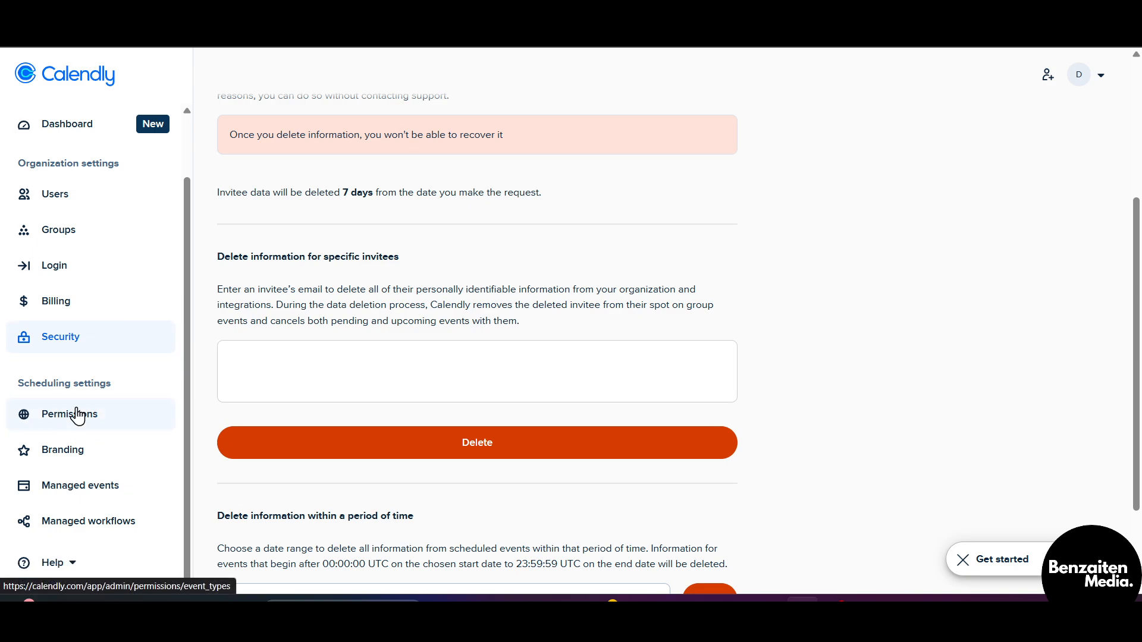
# - Browse the Admin center's Users, Permissions, Branding, Managed events and Managed workflows pages
pyautogui.scroll(2, 95, 381)
pyautogui.click(84, 269)
pyautogui.scroll(-1, 89, 339)
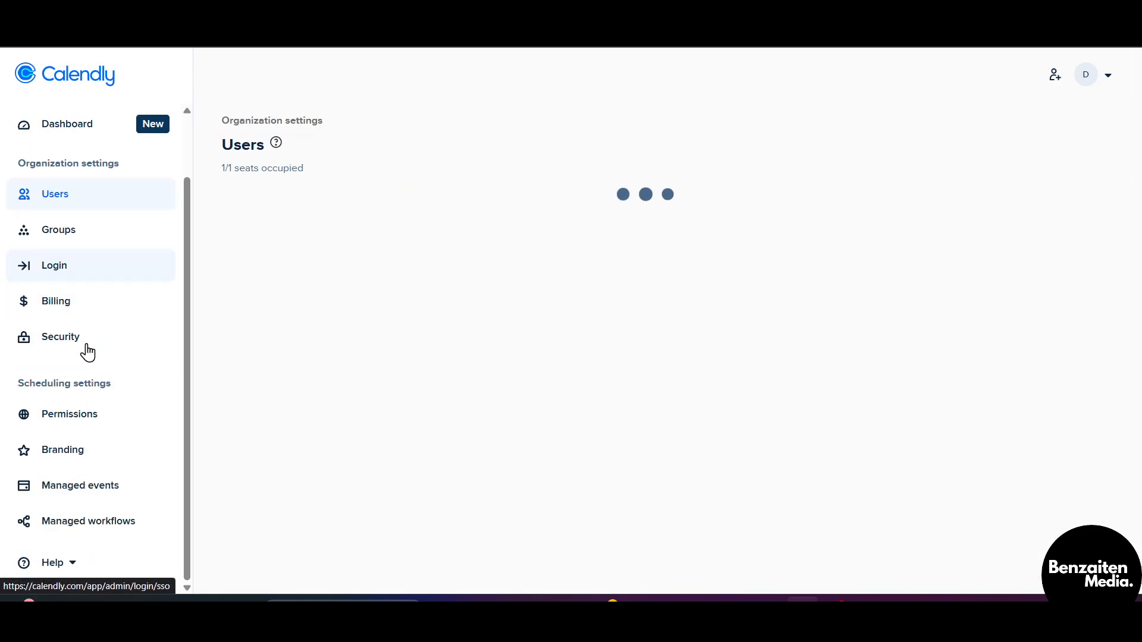
pyautogui.click(90, 427)
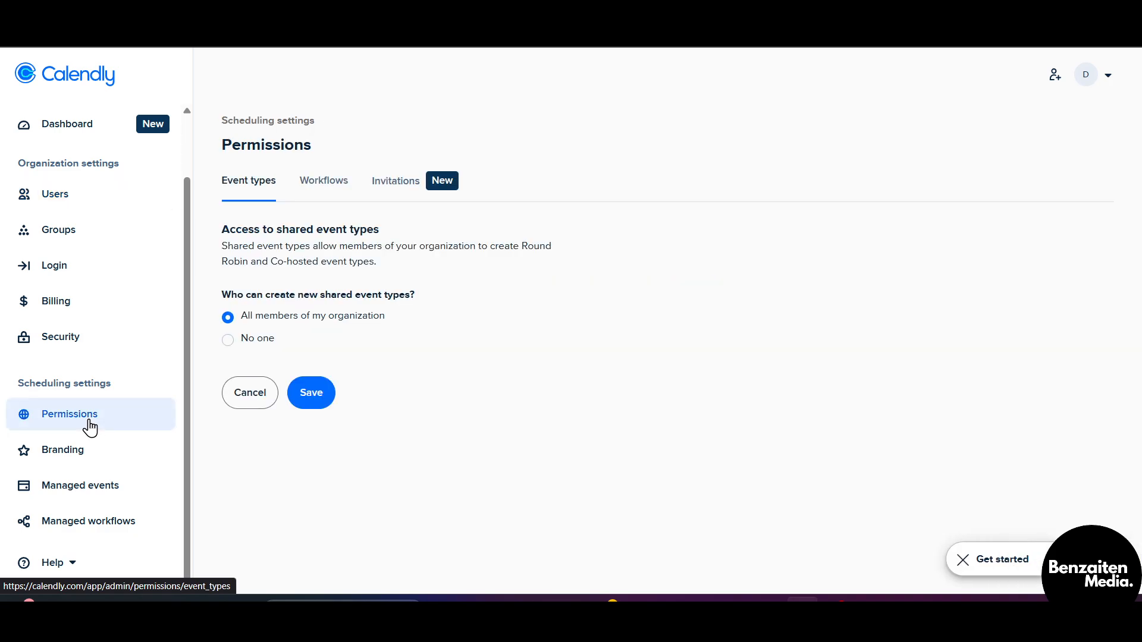
pyautogui.click(75, 459)
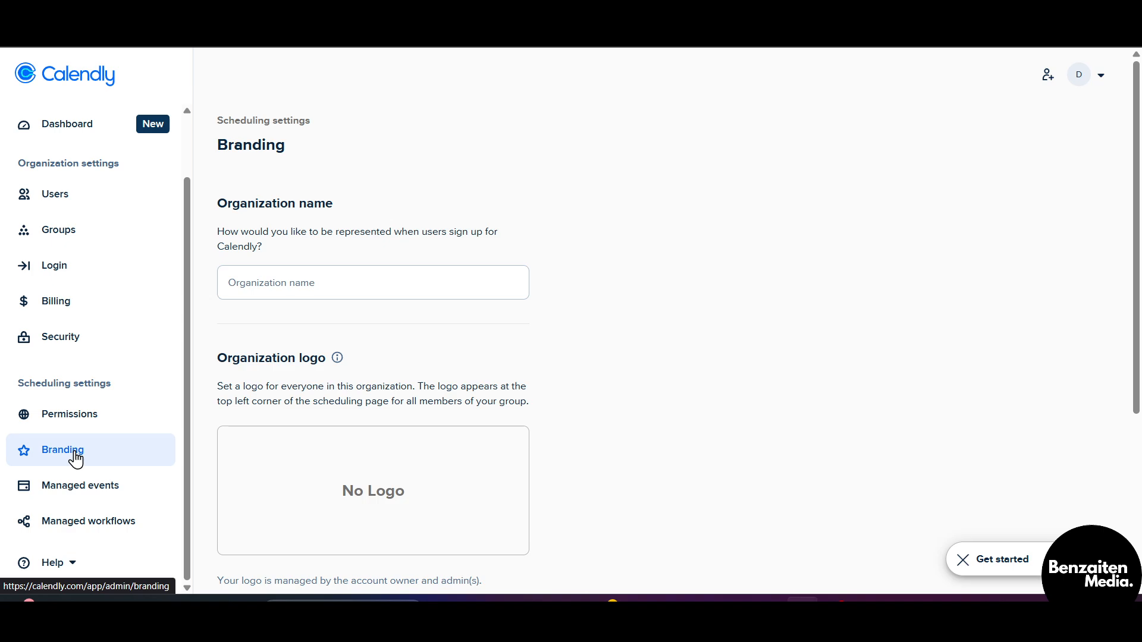
pyautogui.click(75, 494)
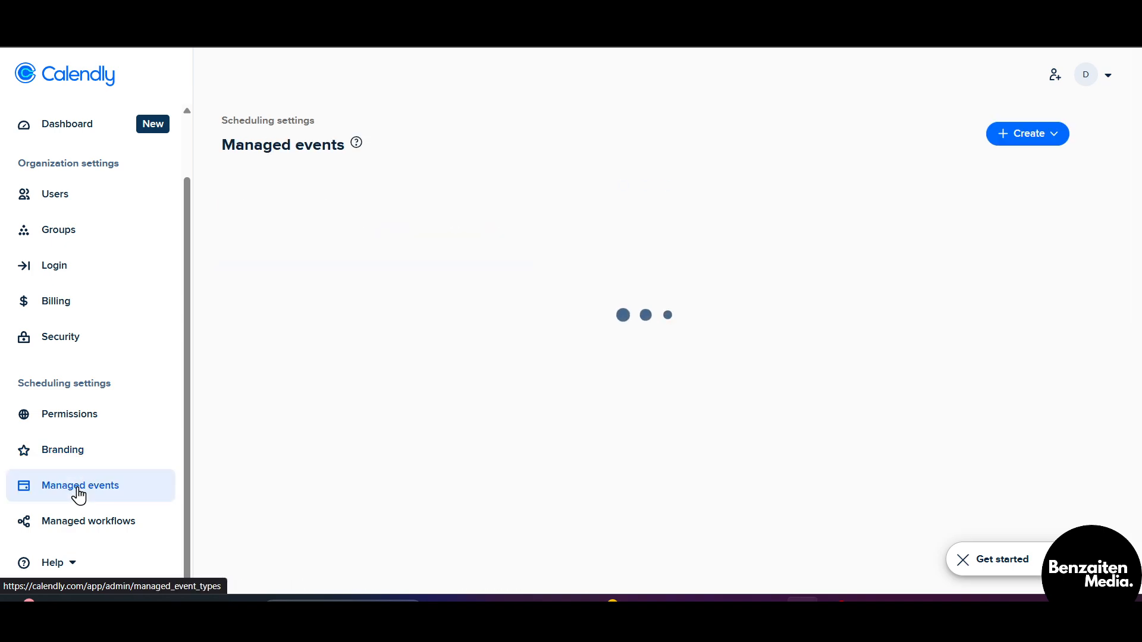
pyautogui.click(78, 523)
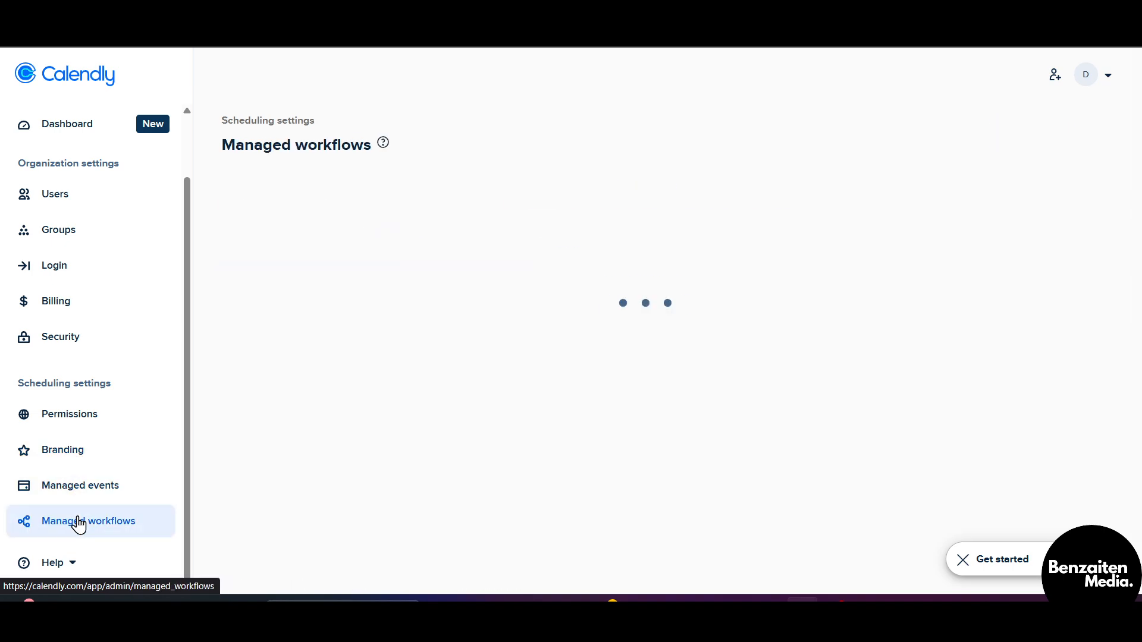
# - Examine the organization name, logo and SMS legal disclaimer options under Branding, and return to the Admin center dashboard
pyautogui.click(88, 463)
pyautogui.scroll(-1, 543, 311)
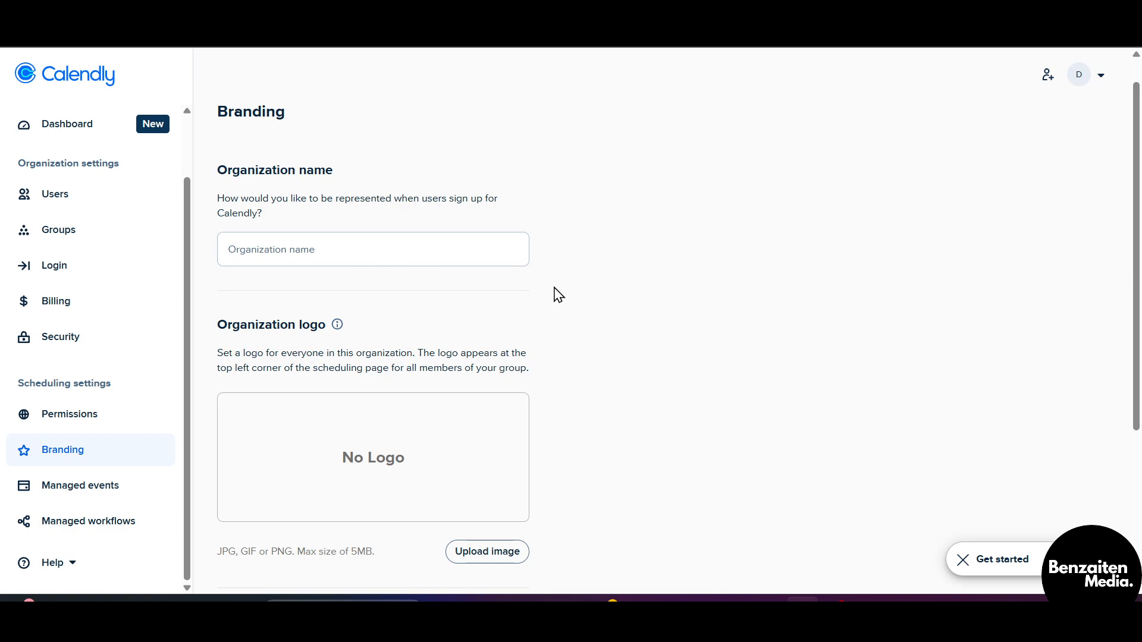
pyautogui.scroll(-2, 556, 295)
pyautogui.scroll(-2, 618, 358)
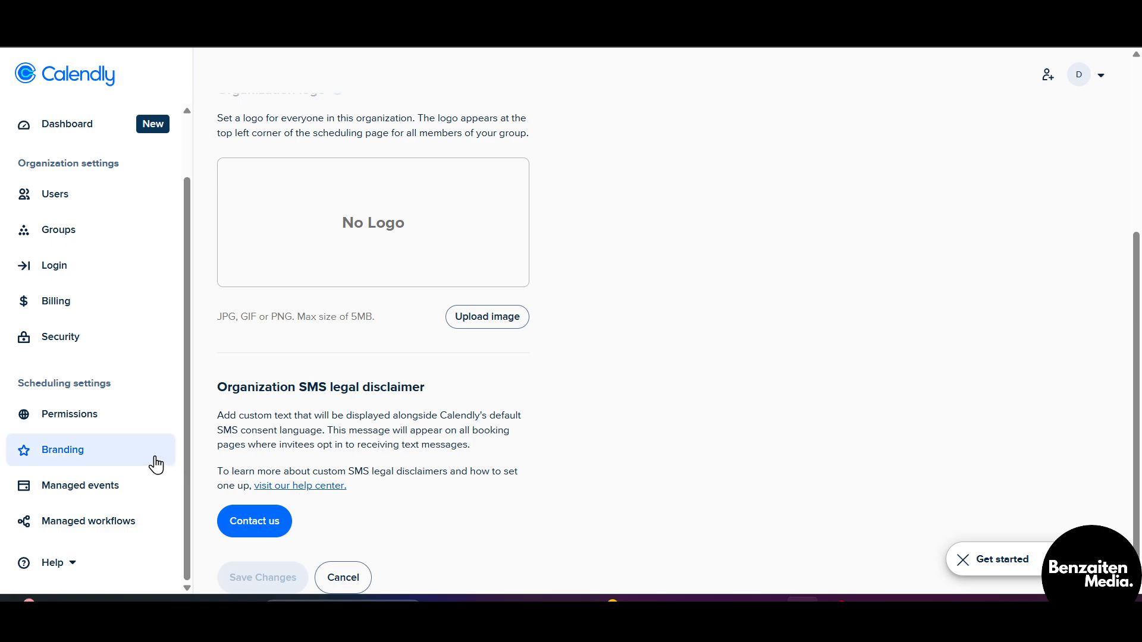
pyautogui.scroll(2, 109, 459)
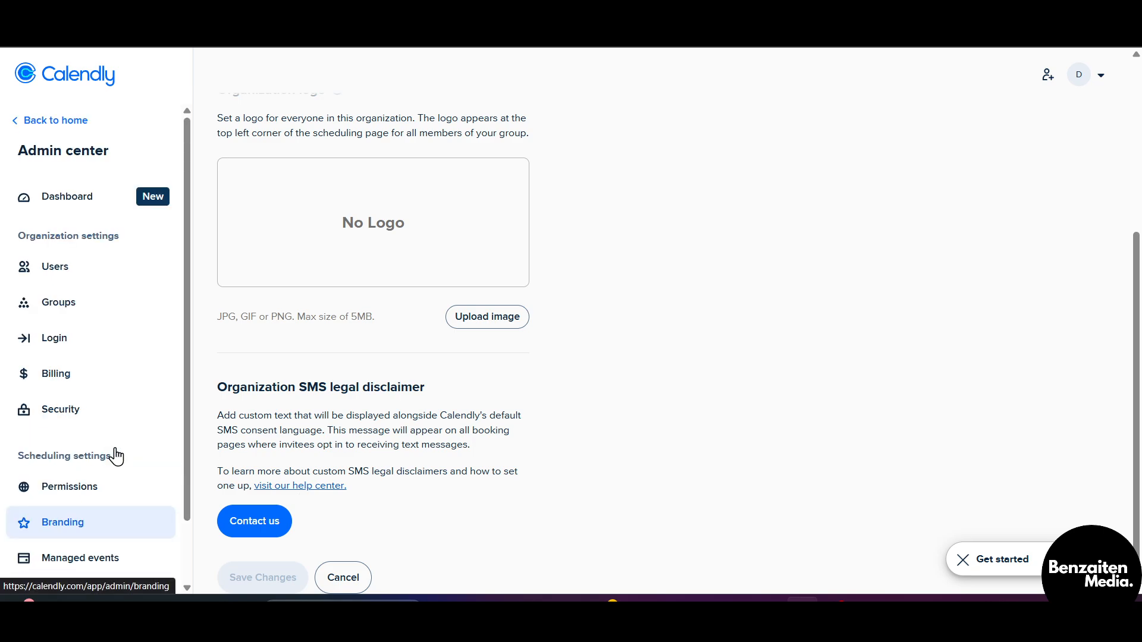
pyautogui.scroll(5, 446, 262)
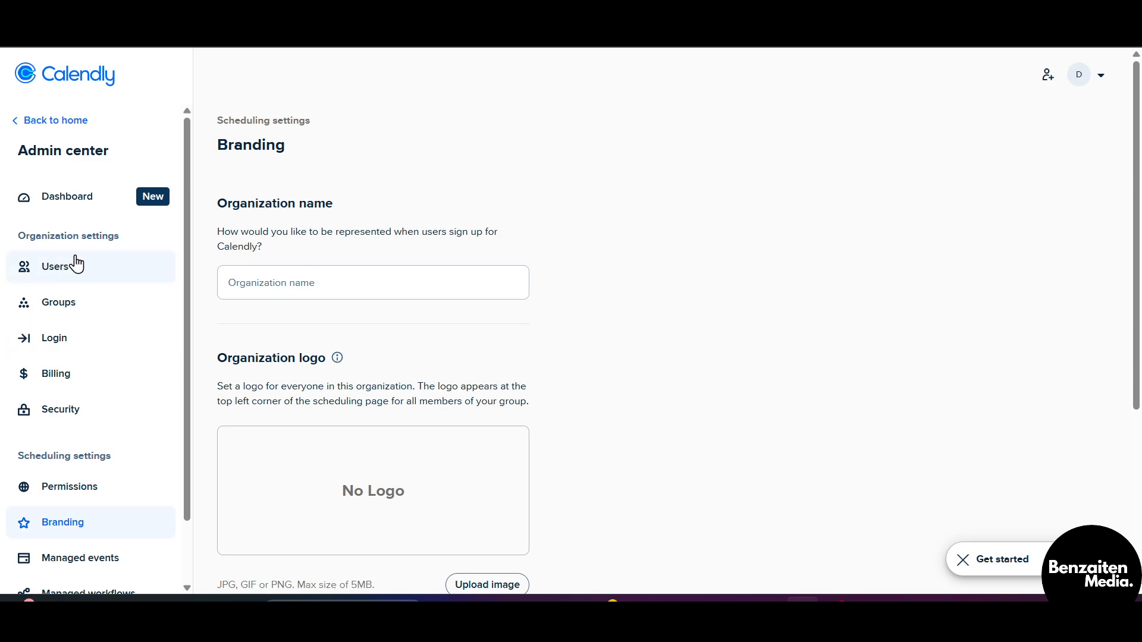
pyautogui.click(71, 213)
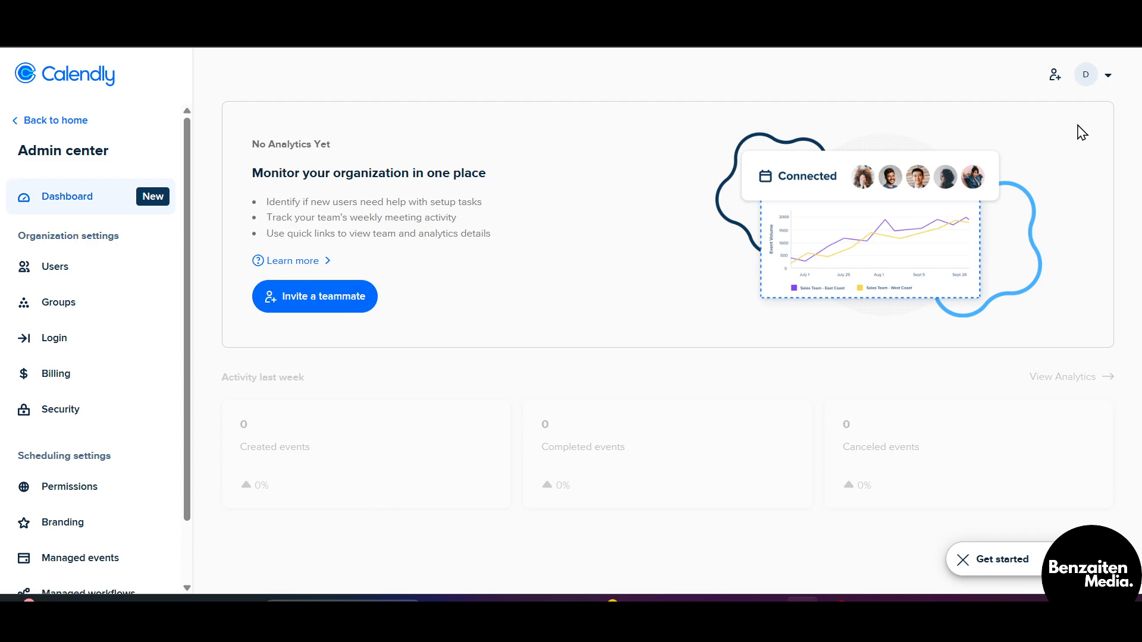
# - Open all account settings and review the Profile details and the personal Branding options
pyautogui.click(1087, 75)
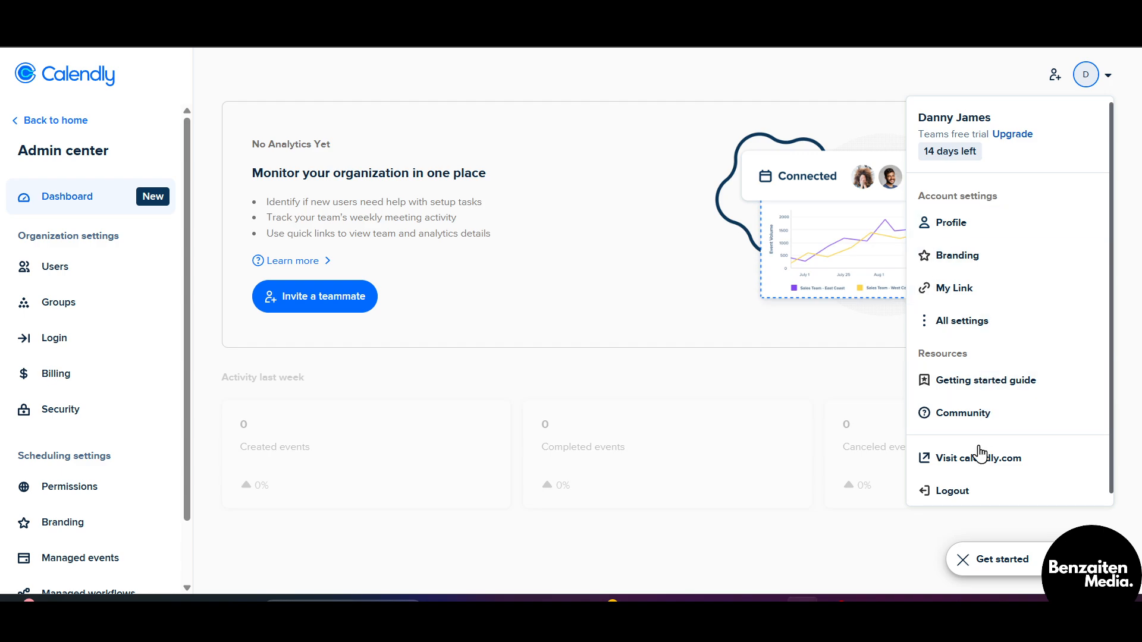
pyautogui.click(980, 327)
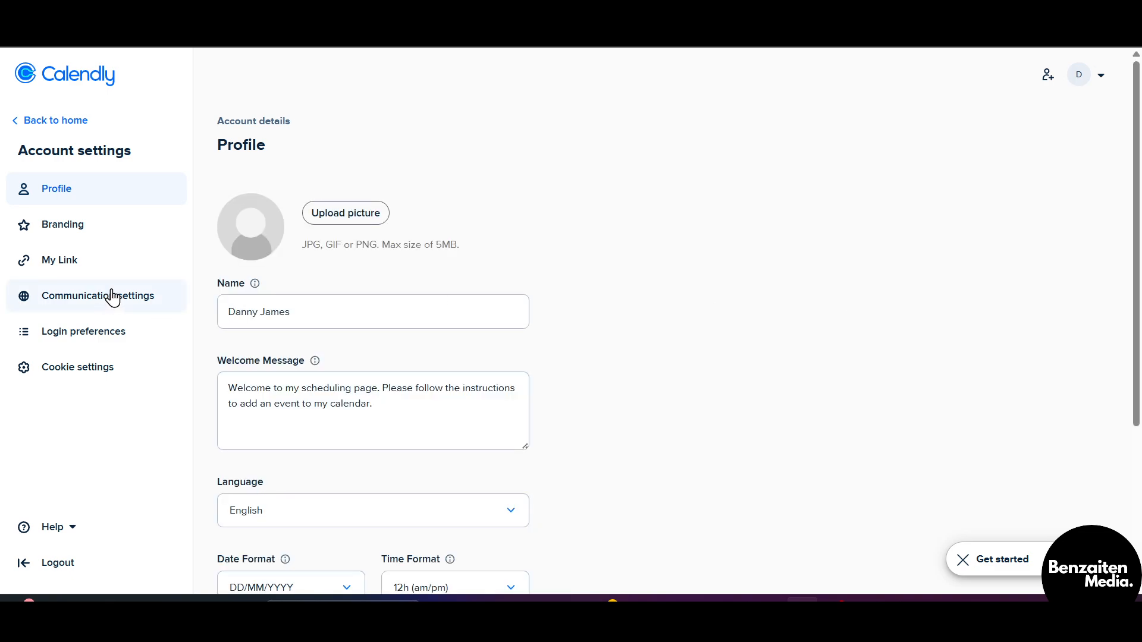
pyautogui.scroll(-4, 478, 263)
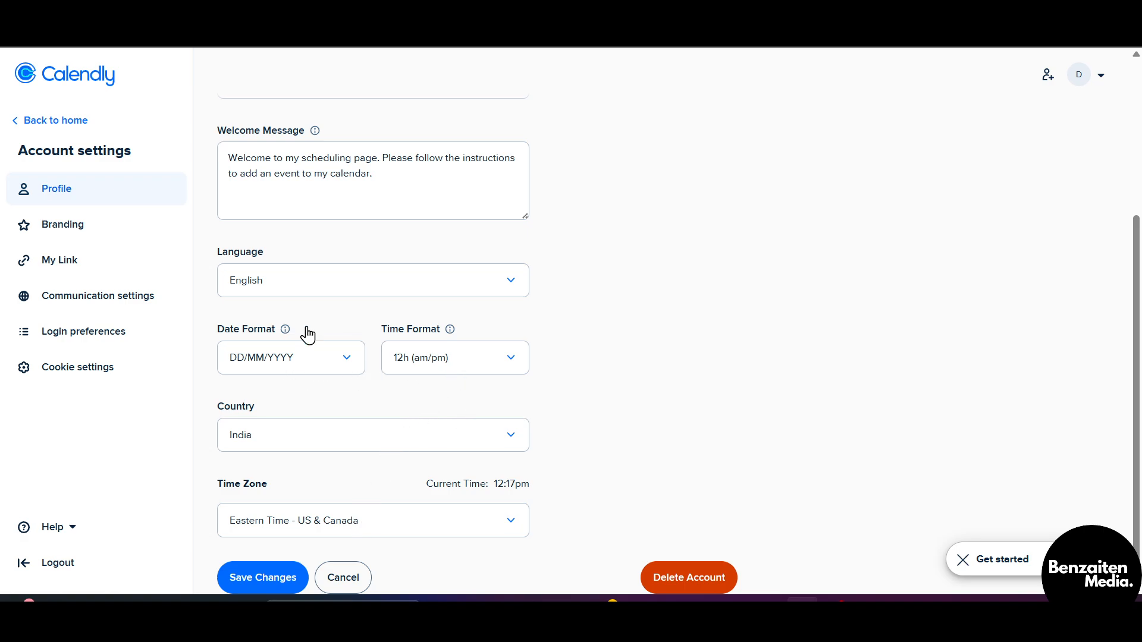
pyautogui.click(93, 237)
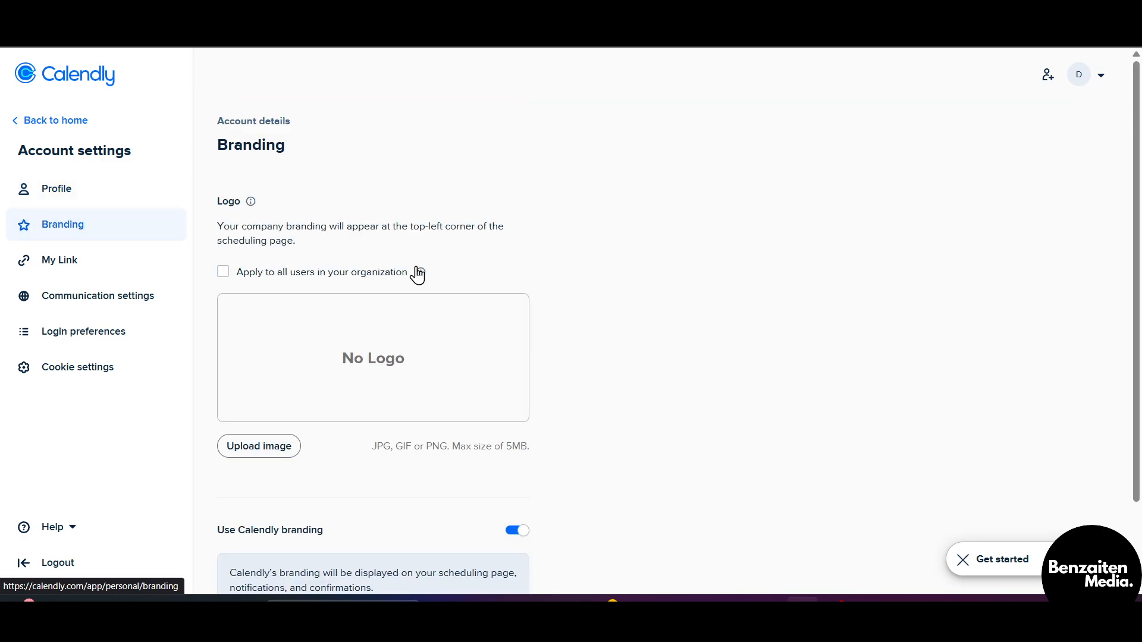
pyautogui.scroll(-2, 419, 262)
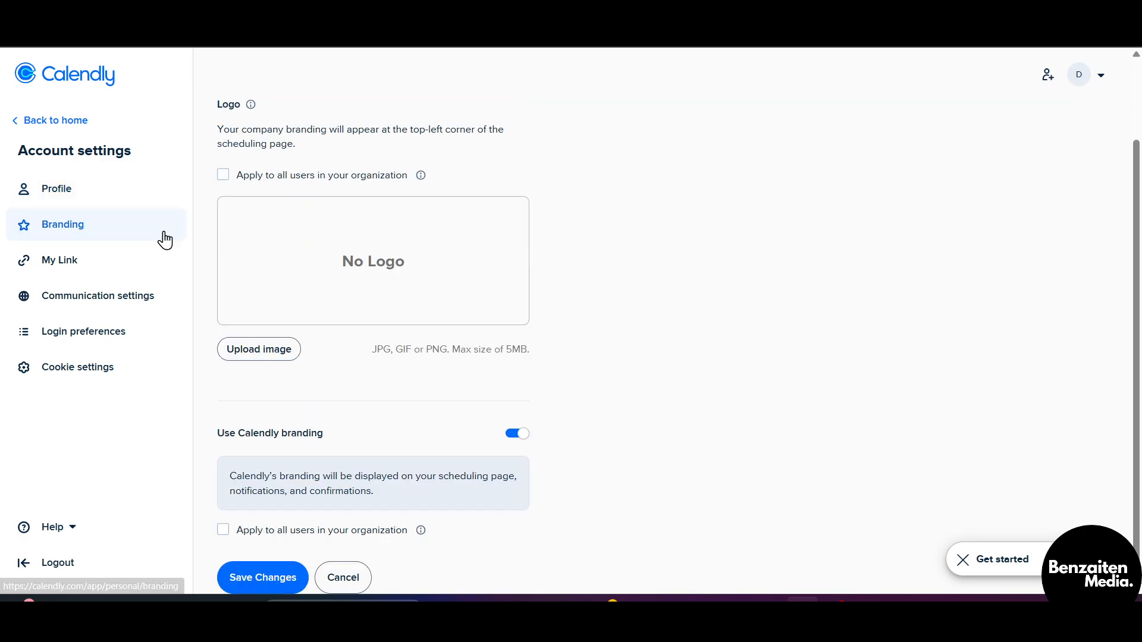
# - View the My Link, Communication settings and Login preferences pages in the account settings
pyautogui.click(100, 262)
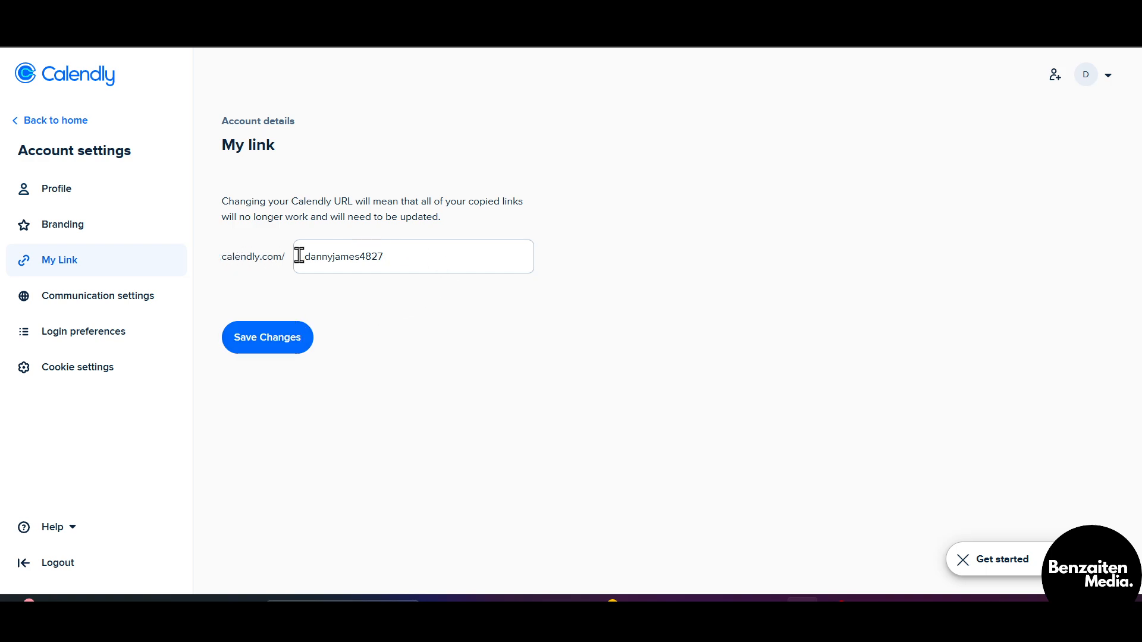
pyautogui.click(128, 302)
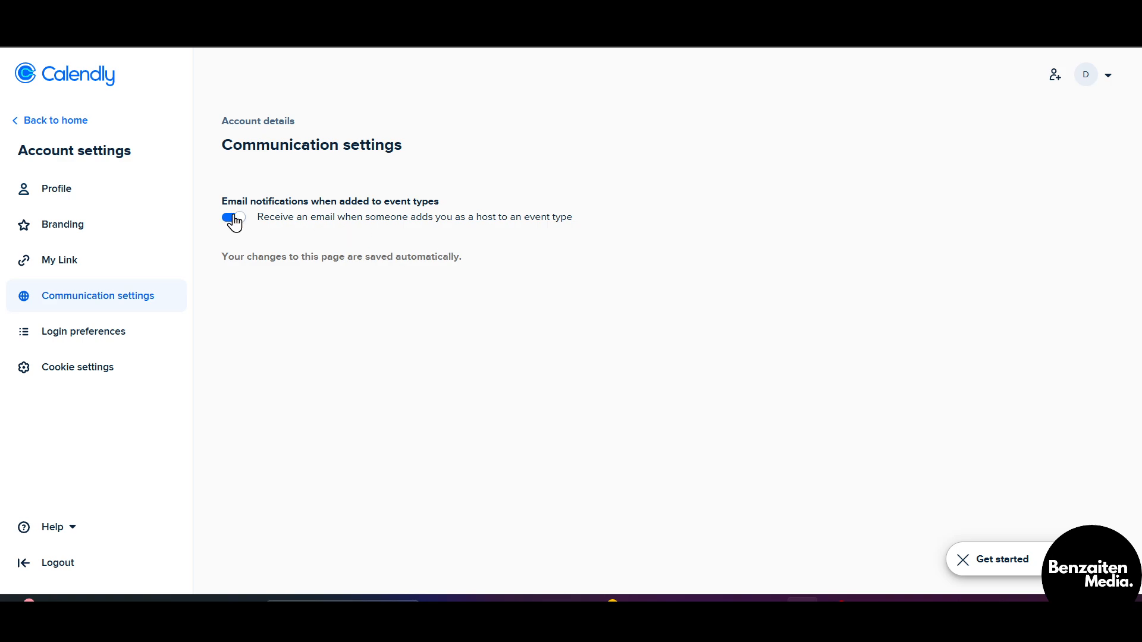
pyautogui.click(123, 336)
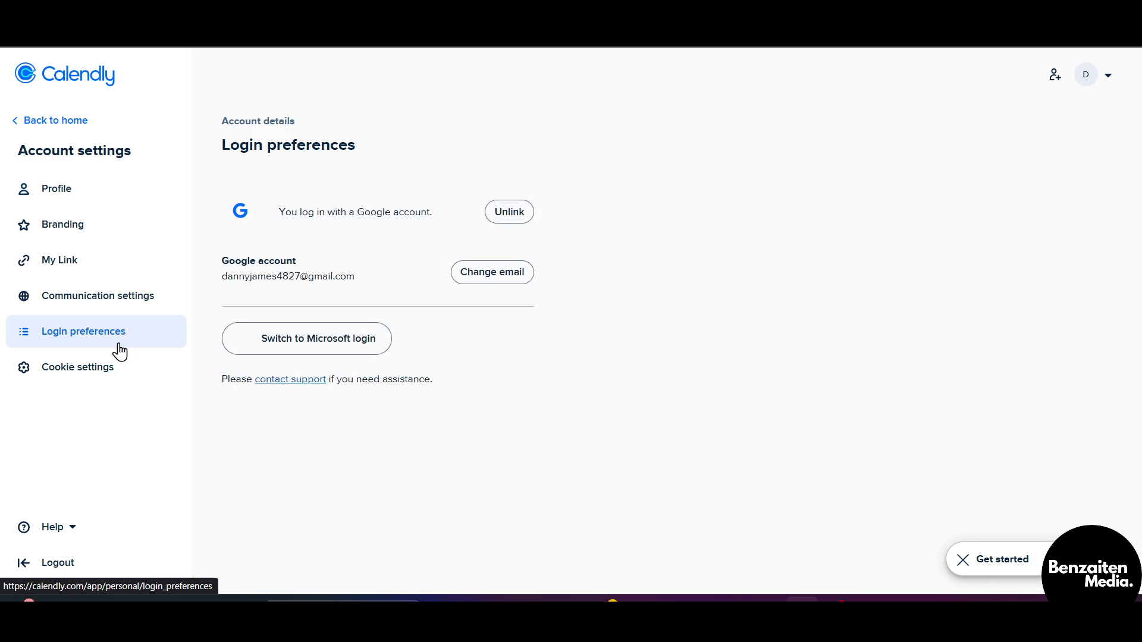